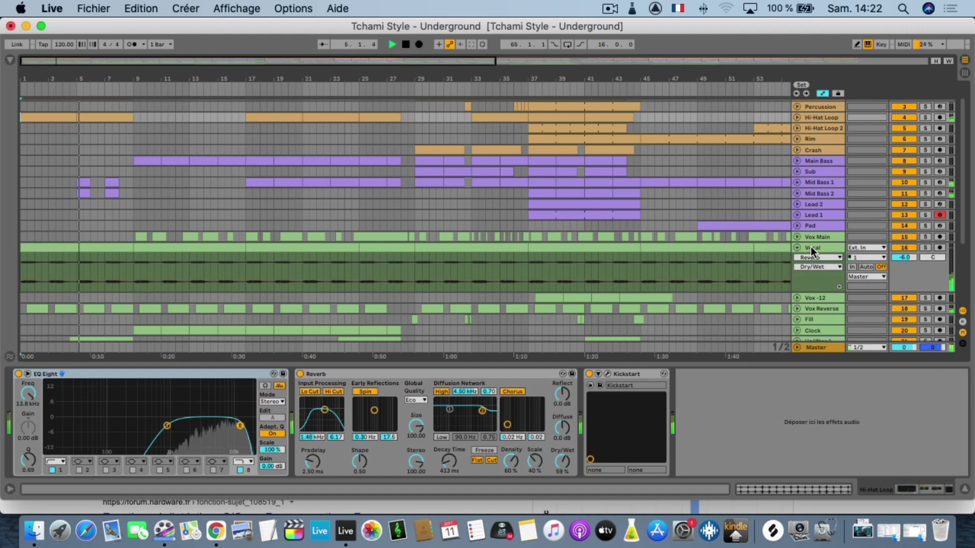
Collapse the Vocal track and listen to the Uplifter 2 and Uplifter 1 tracks in solo
{"action": "left_click", "coordinate": [797, 248]}
{"action": "scroll", "coordinate": [791, 245], "scroll_direction": "down", "scroll_amount": 3}
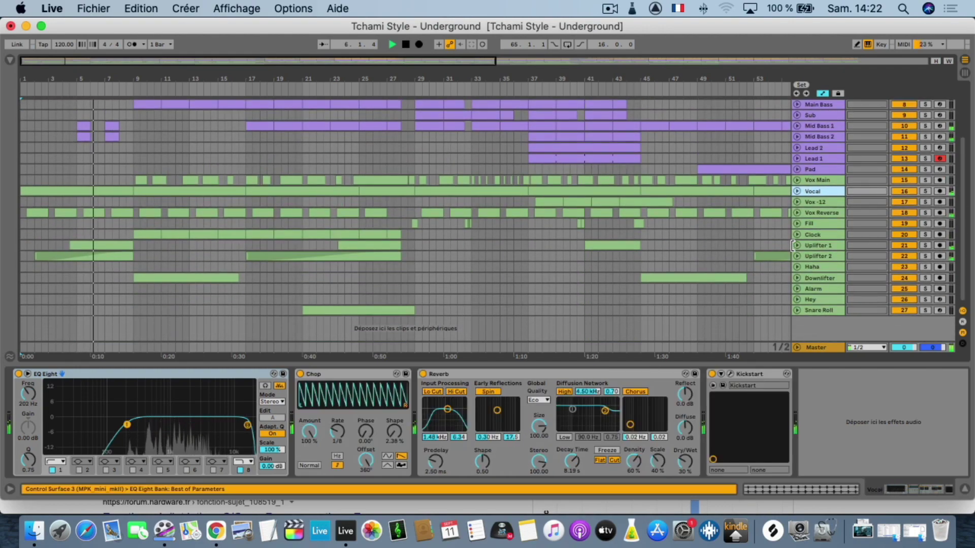
{"action": "left_click", "coordinate": [925, 256]}
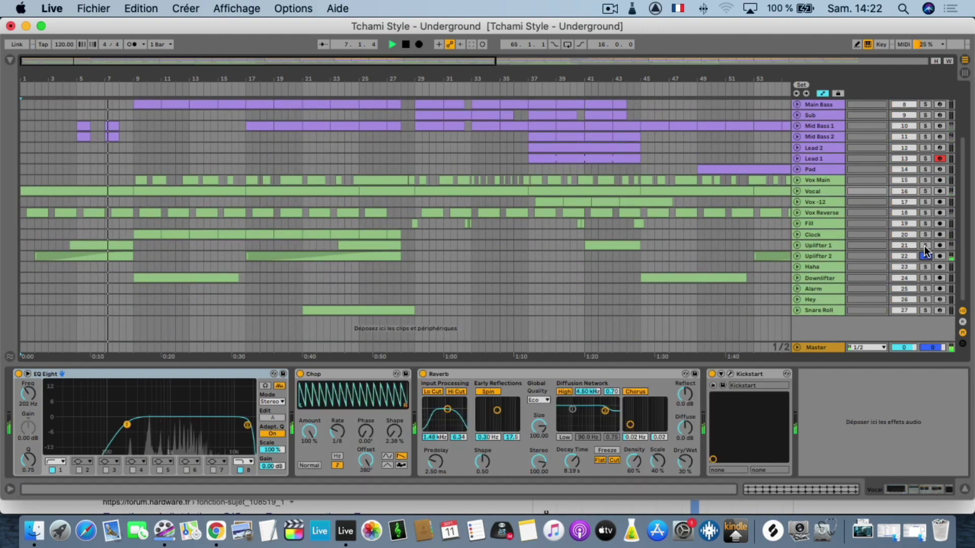
{"action": "left_click", "coordinate": [924, 248]}
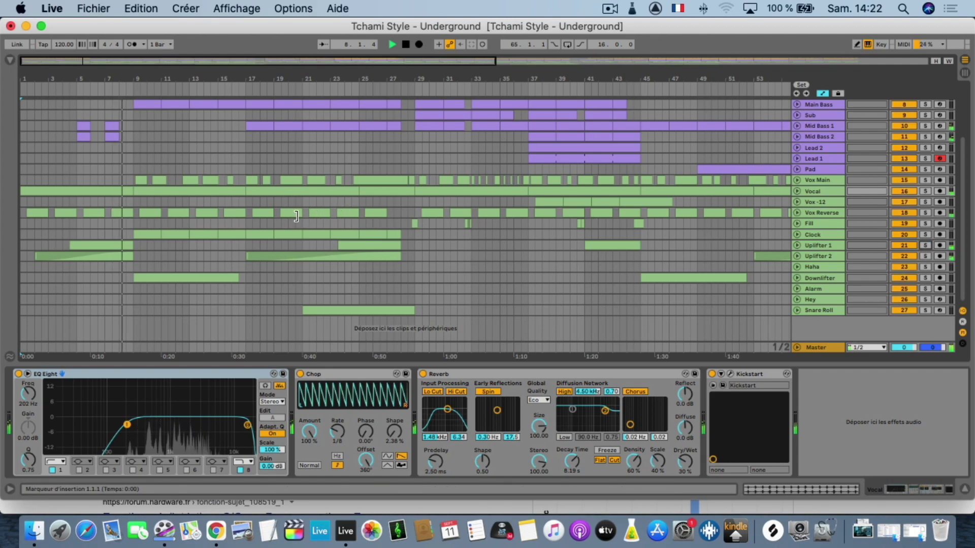
Listen to the Vox Reverse and Vox Main tracks in solo, leaving neither soloed
{"action": "left_click", "coordinate": [924, 213]}
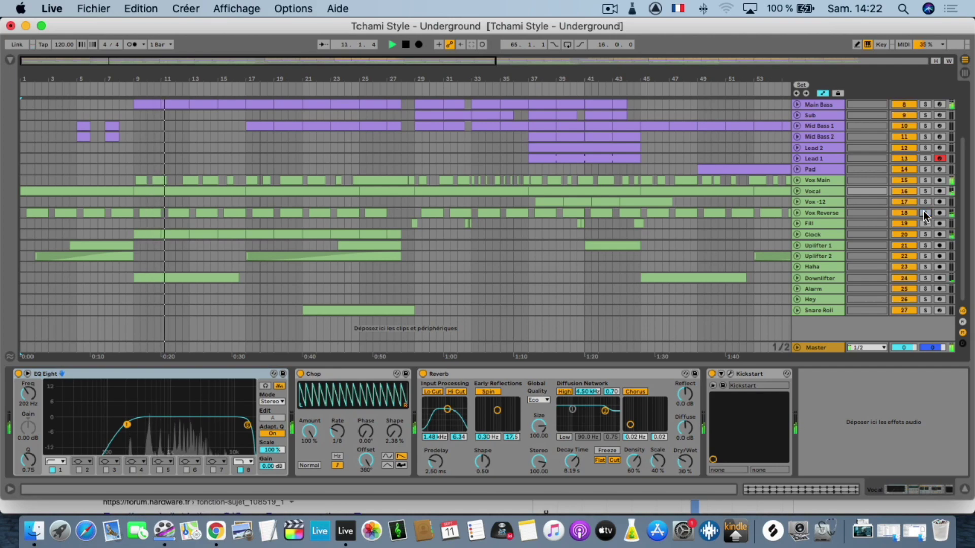
{"action": "left_click", "coordinate": [922, 180]}
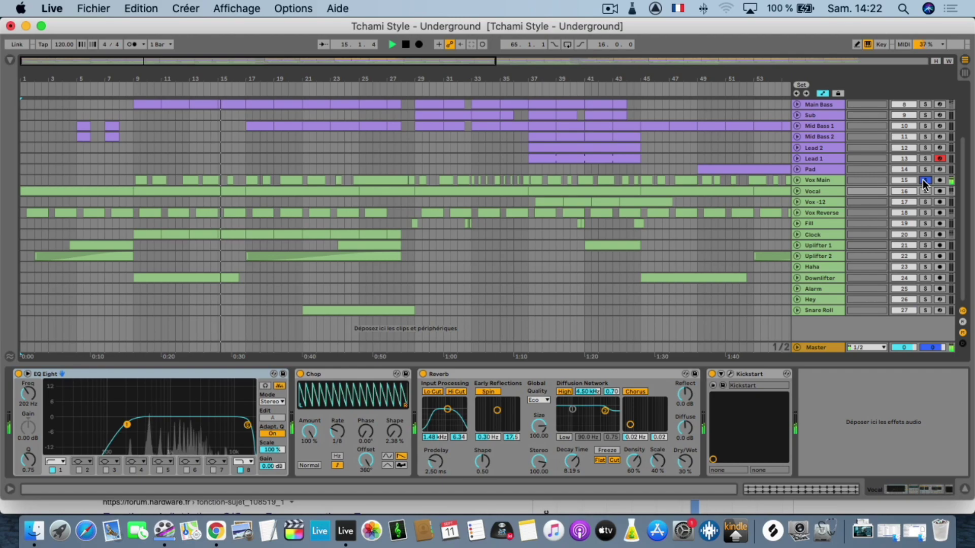
{"action": "left_click", "coordinate": [923, 180]}
Unfold the Sub and Main Bass tracks in the arrangement and stop playback
{"action": "scroll", "coordinate": [471, 184], "scroll_direction": "up", "scroll_amount": 5}
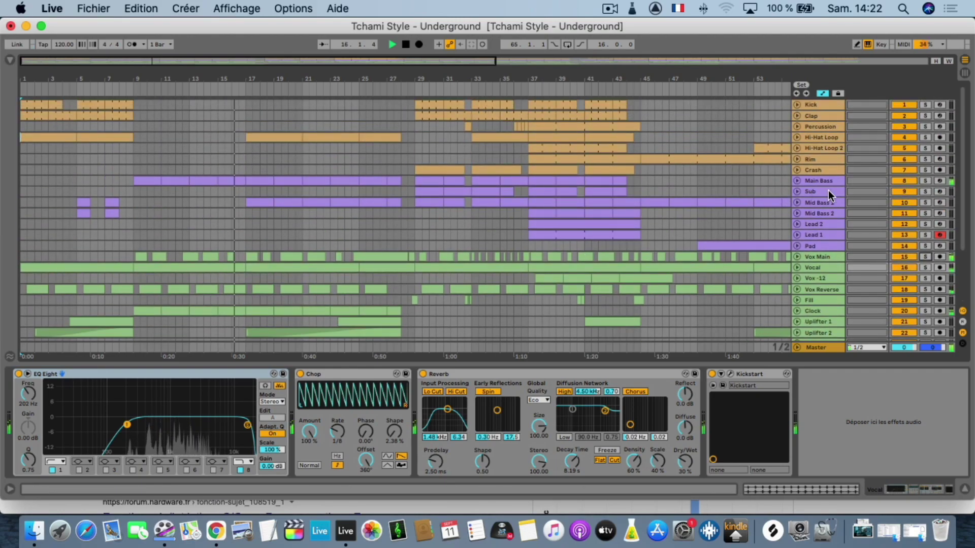
{"action": "left_click", "coordinate": [797, 191]}
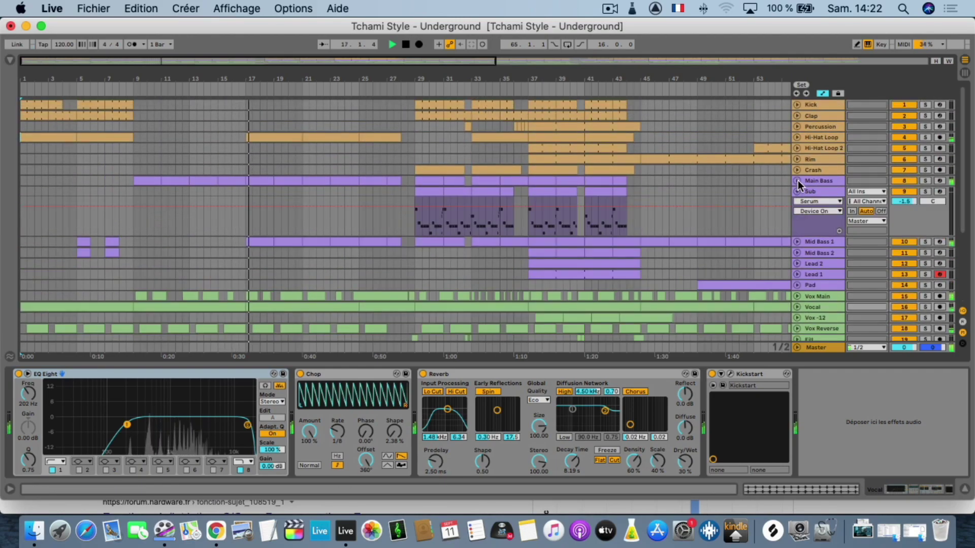
{"action": "left_click", "coordinate": [797, 180]}
{"action": "key", "text": "space"}
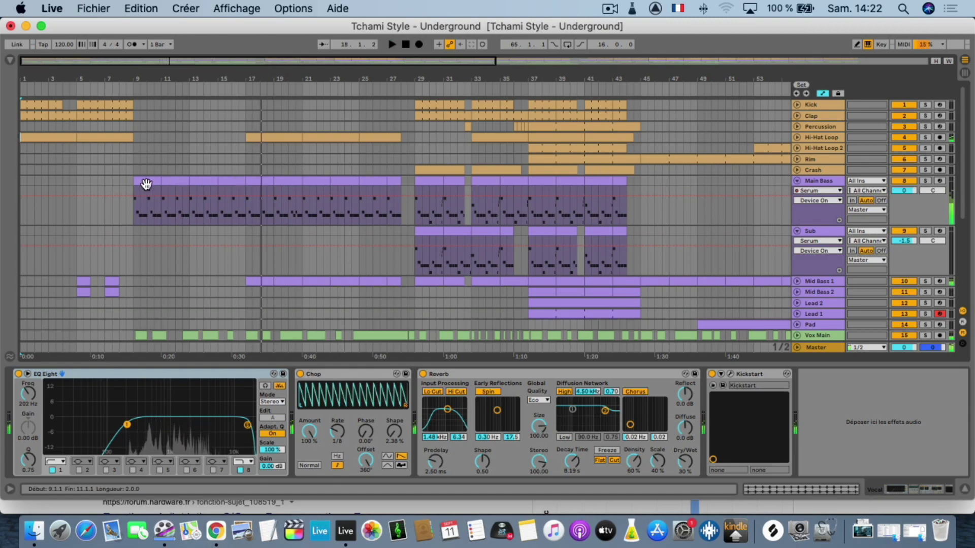
Select the Main Bass clip at bar 9 and inspect the track's Serum instrument, dismissing the demo notice and closing the plug-in window
{"action": "left_click", "coordinate": [146, 183]}
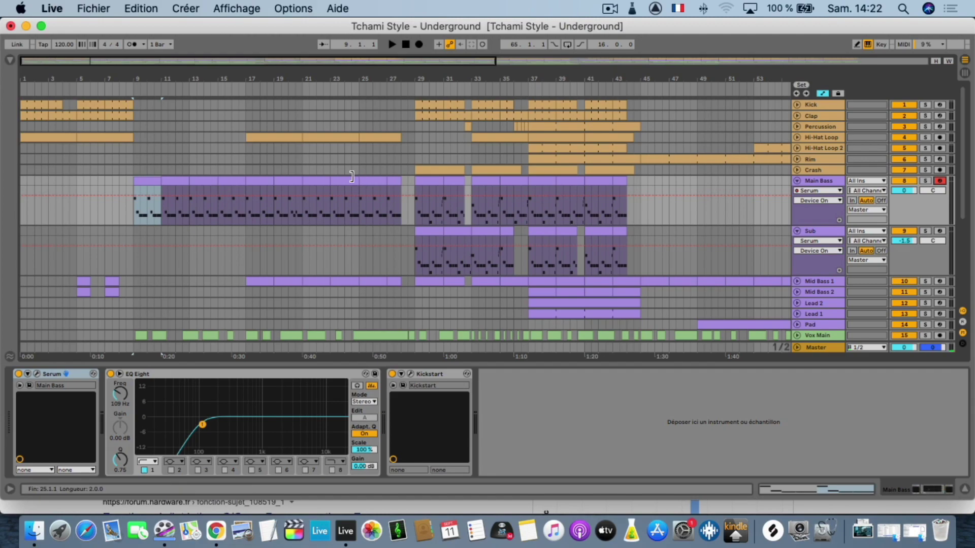
{"action": "left_click", "coordinate": [38, 373]}
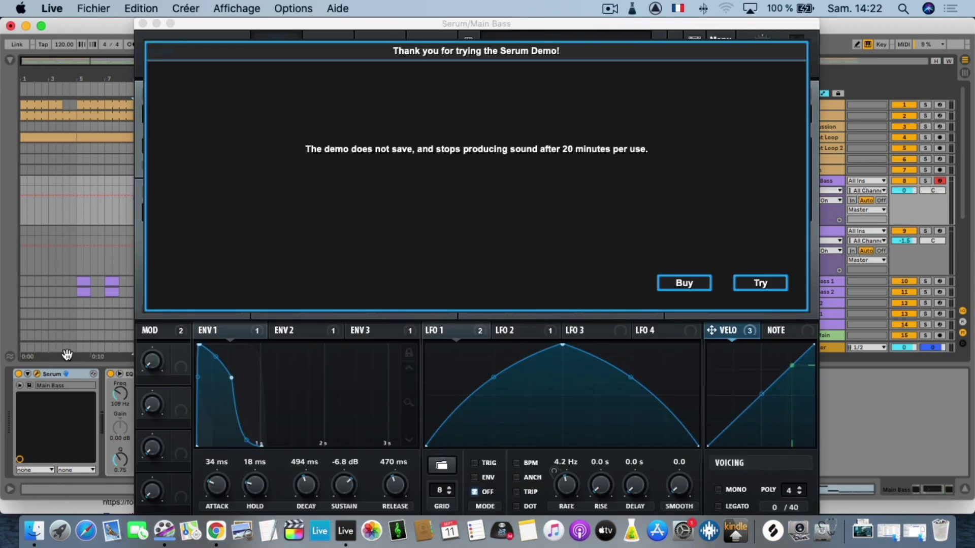
{"action": "left_click", "coordinate": [757, 283]}
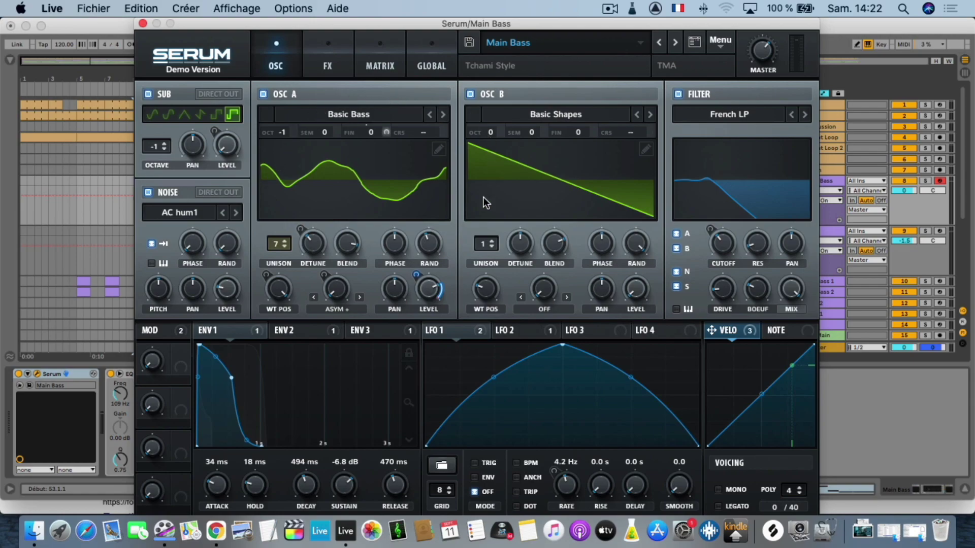
{"action": "left_click", "coordinate": [142, 24]}
Play the Main Bass track in solo from bar 9, examine its first clip's MIDI notes, then close the clip view and unsolo the track
{"action": "key", "text": "space"}
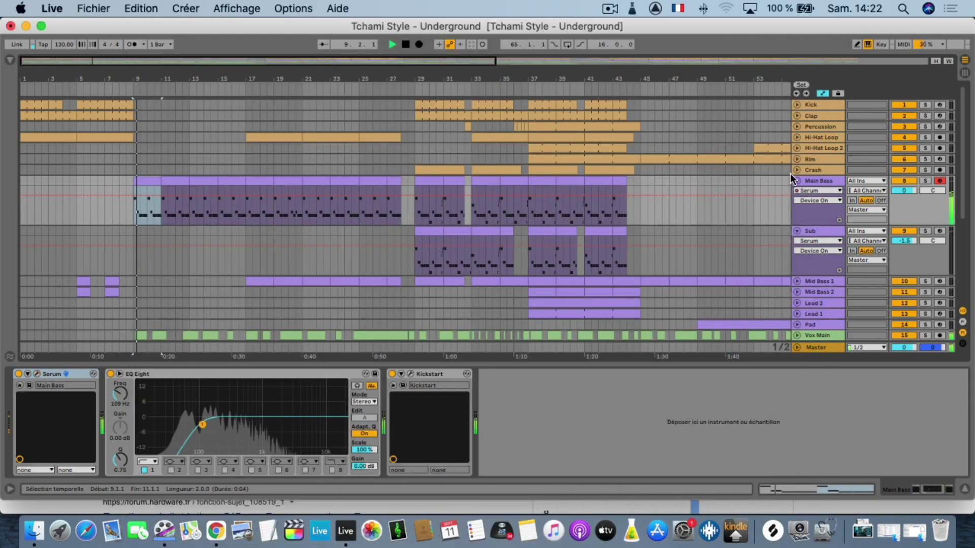
{"action": "left_click", "coordinate": [923, 180]}
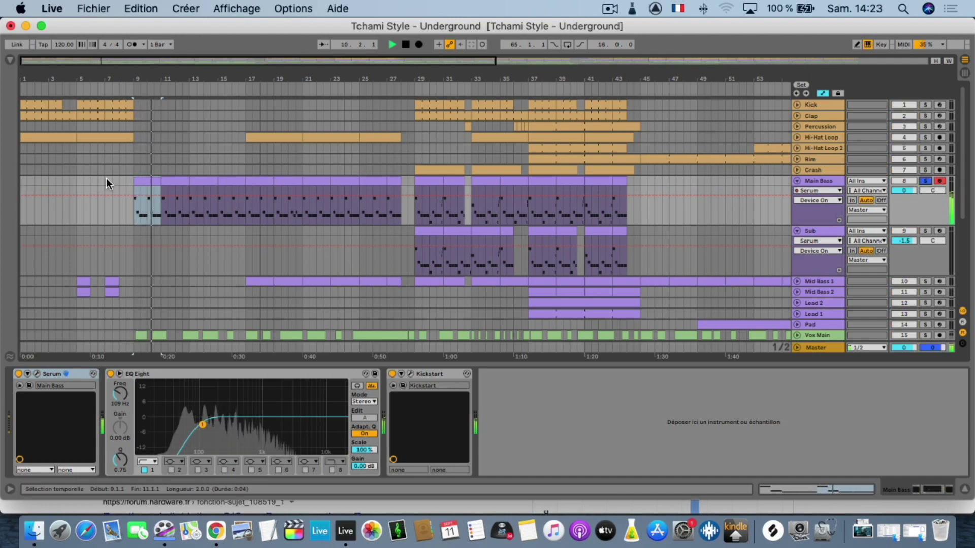
{"action": "double_click", "coordinate": [145, 179]}
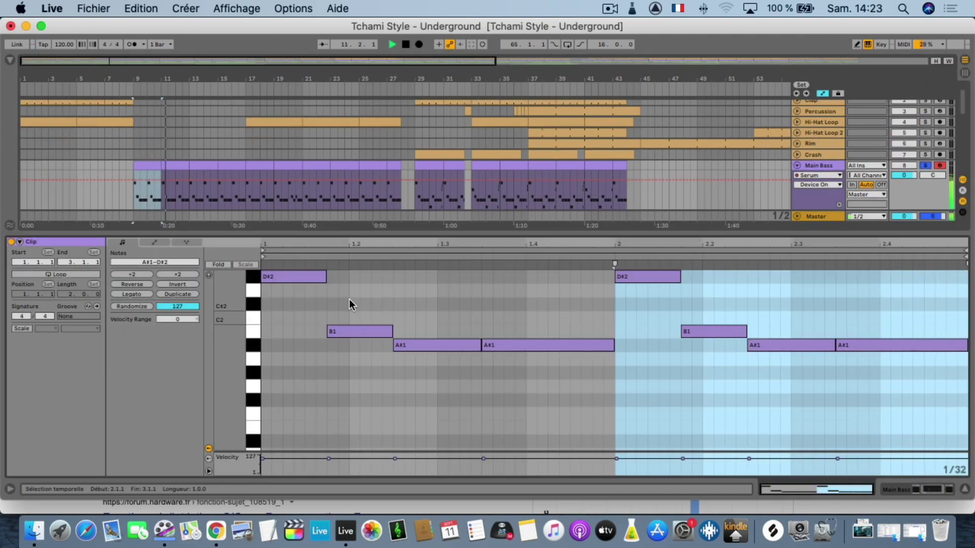
{"action": "key", "text": "space"}
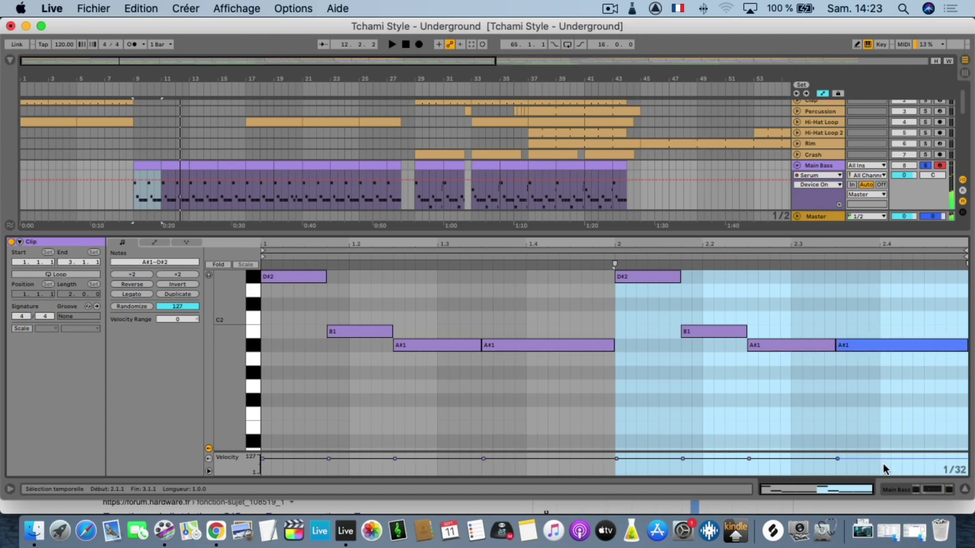
{"action": "left_click", "coordinate": [965, 490]}
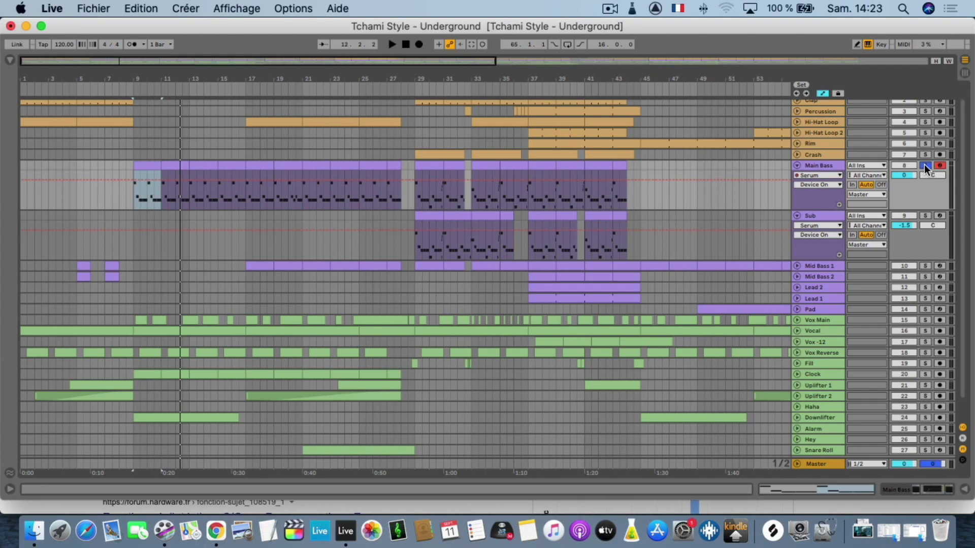
{"action": "left_click", "coordinate": [925, 166]}
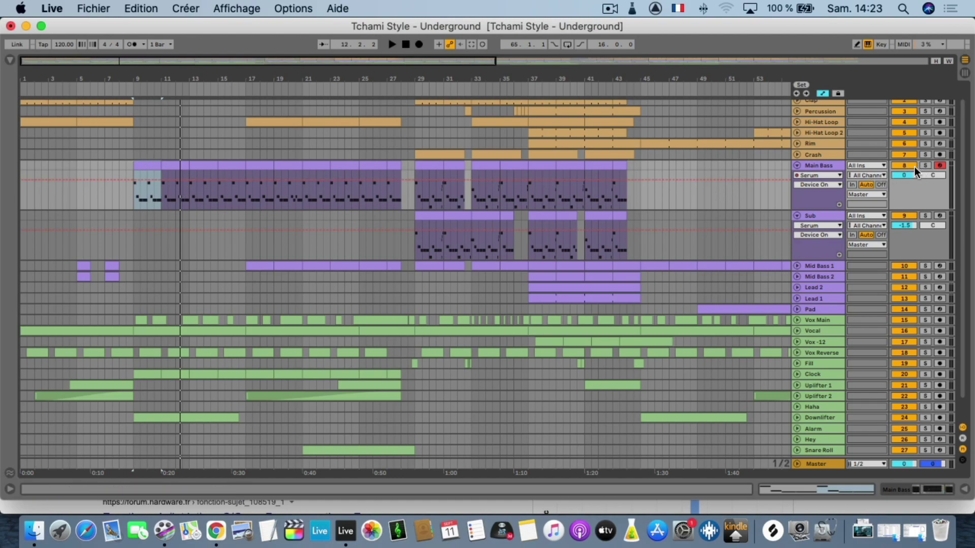
Play all tracks from bar 9, adjust the Vox Main volume in the Session mixer, and return to the arrangement
{"action": "key", "text": "space"}
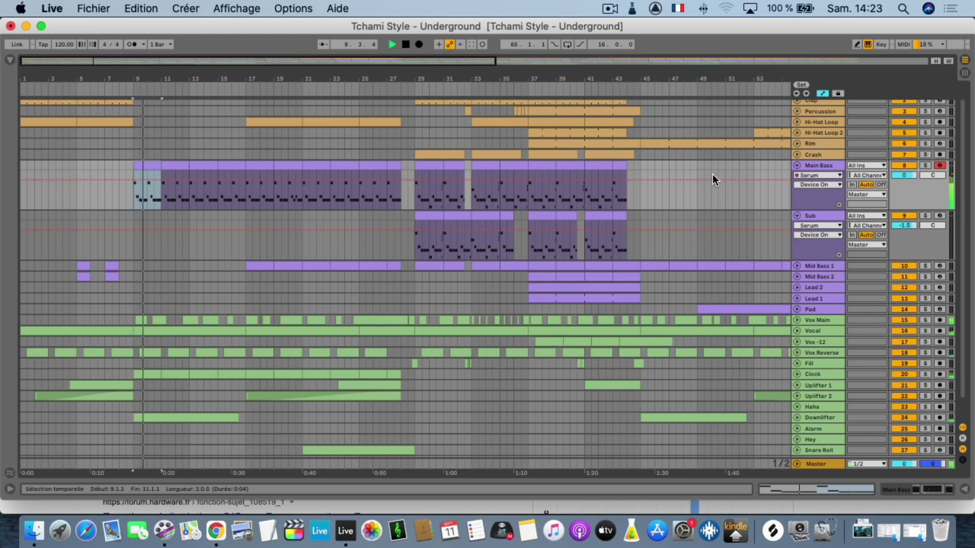
{"action": "key", "text": "Tab"}
{"action": "scroll", "coordinate": [727, 336], "scroll_direction": "right", "scroll_amount": 7}
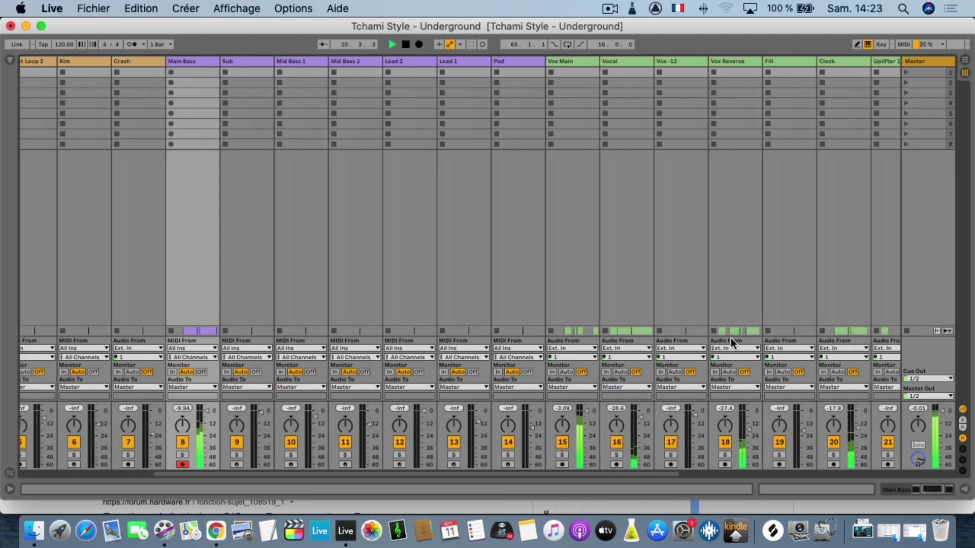
{"action": "left_click_drag", "start_coordinate": [425, 416], "coordinate": [426, 420]}
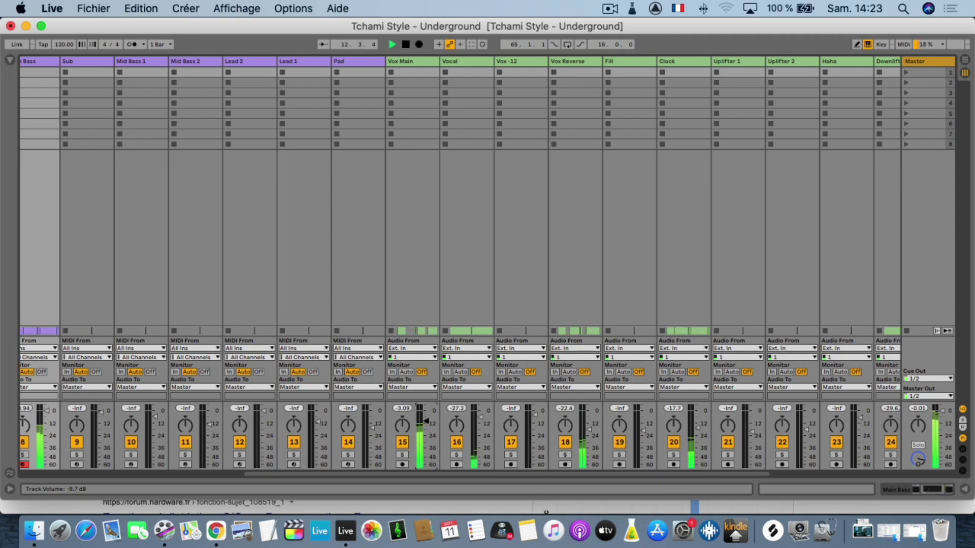
{"action": "left_click_drag", "start_coordinate": [426, 419], "coordinate": [421, 415]}
{"action": "key", "text": "Tab"}
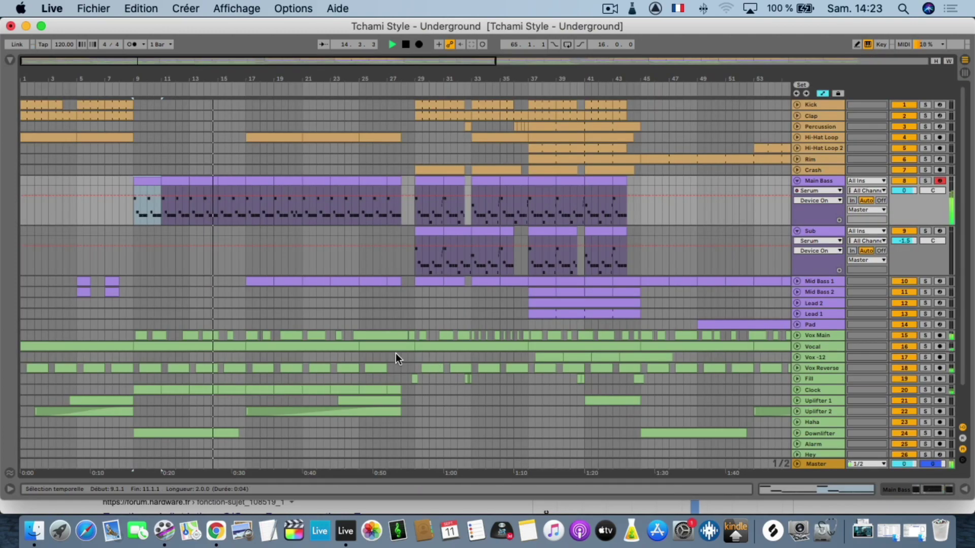
Select the Mid Bass 1 clip at bar 17 and listen briefly to its track in solo
{"action": "left_click", "coordinate": [257, 281]}
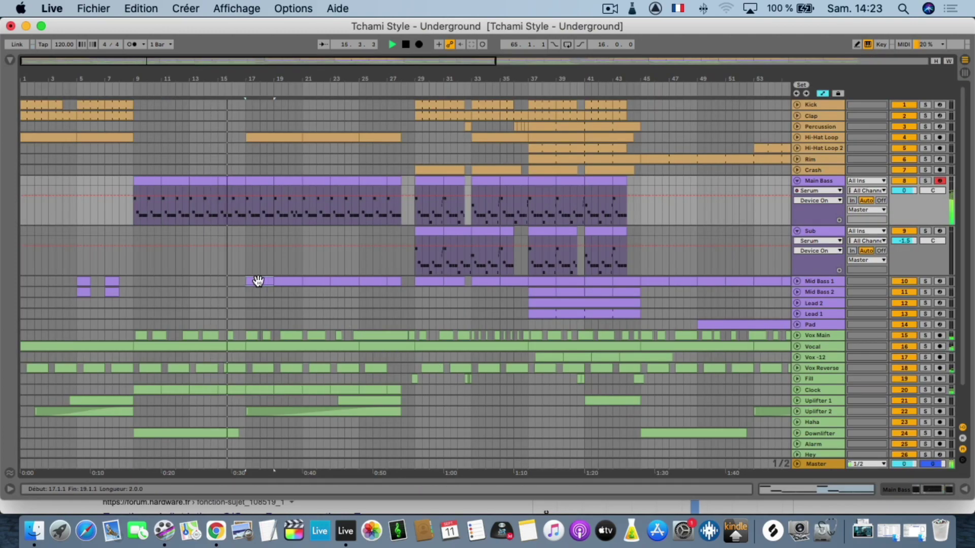
{"action": "left_click", "coordinate": [818, 281]}
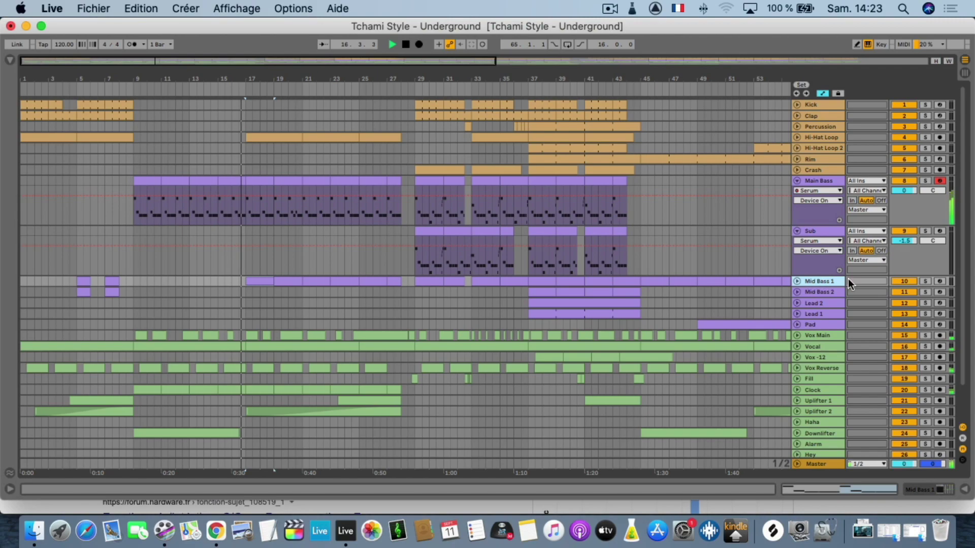
{"action": "left_click", "coordinate": [925, 282]}
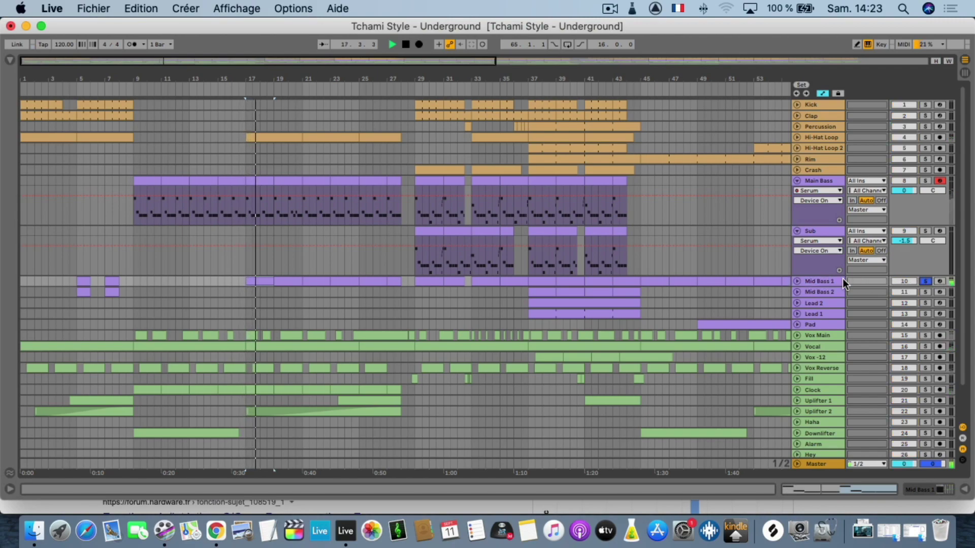
{"action": "left_click", "coordinate": [925, 281]}
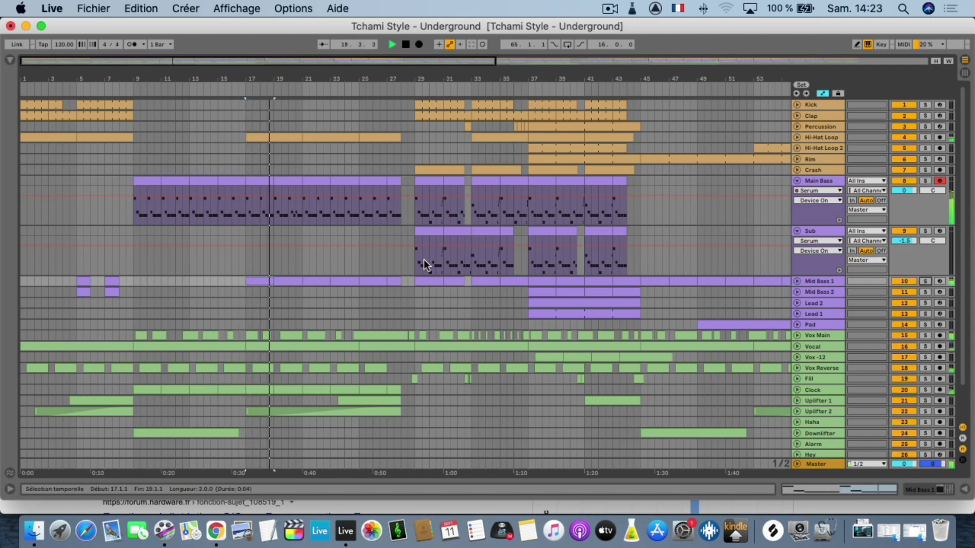
Examine the MIDI notes of the Mid Bass 1 clip at bar 17 and close the clip view
{"action": "left_click", "coordinate": [257, 281]}
{"action": "double_click", "coordinate": [257, 282]}
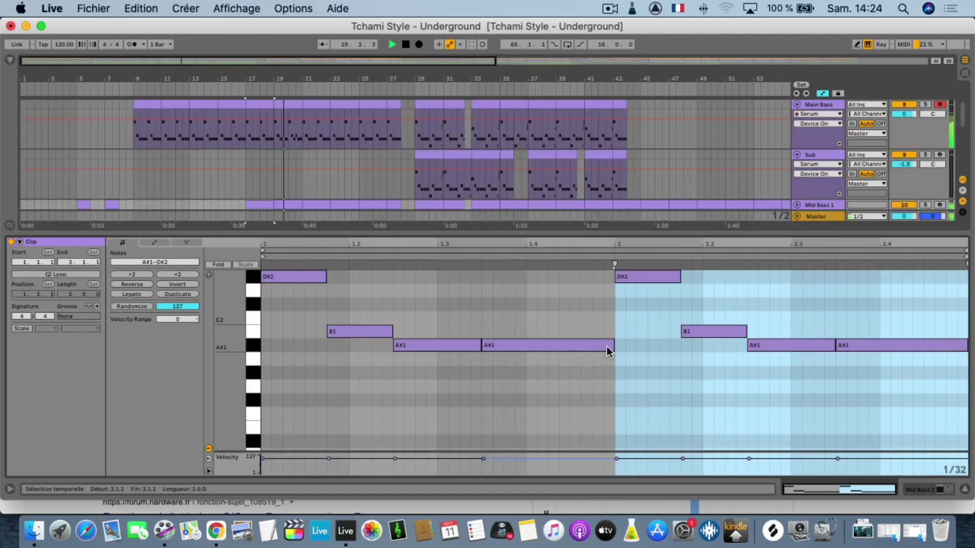
{"action": "left_click", "coordinate": [964, 491]}
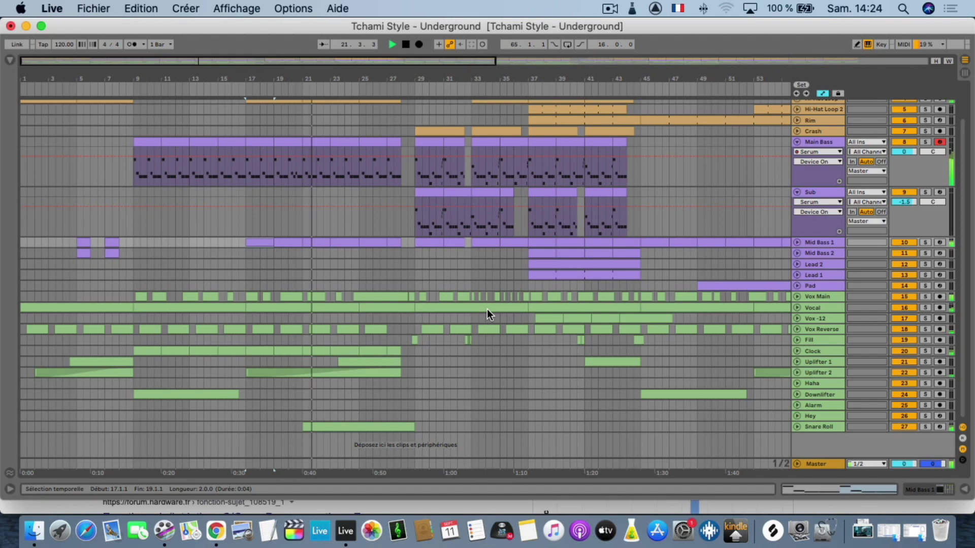
Solo and unfold the Hi-Hat Loop track, play its clip from bar 21 while examining the waveform, and close the clip view
{"action": "scroll", "coordinate": [416, 288], "scroll_direction": "up", "scroll_amount": 3}
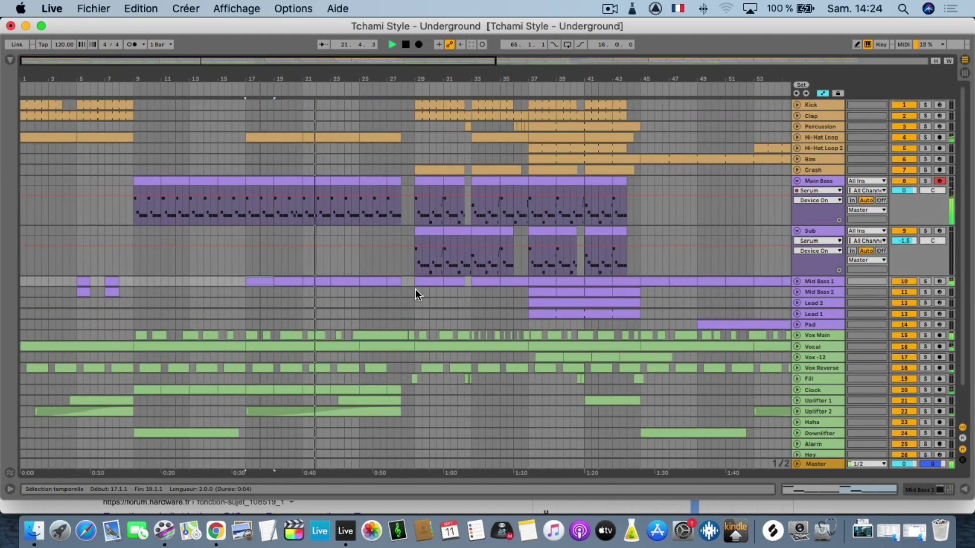
{"action": "left_click", "coordinate": [326, 137]}
{"action": "left_click", "coordinate": [925, 137]}
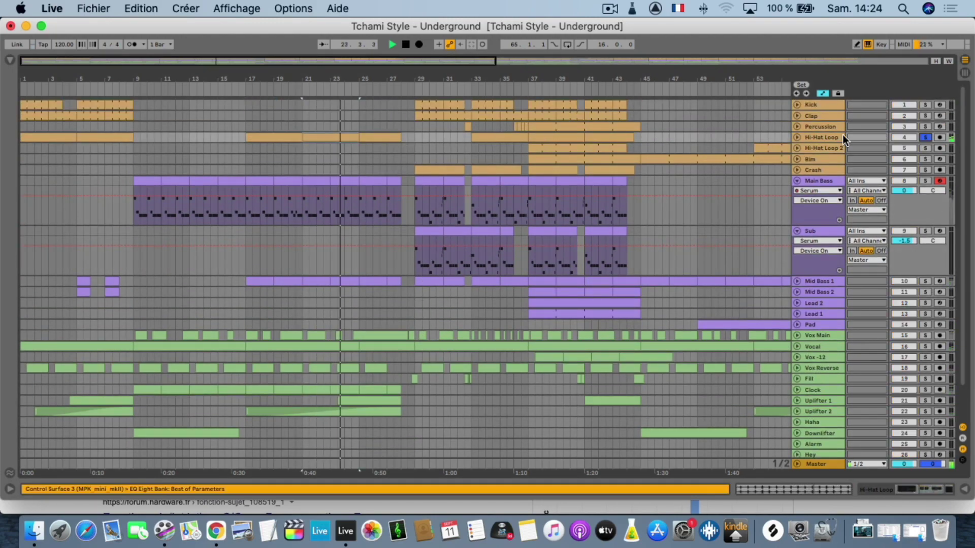
{"action": "left_click", "coordinate": [796, 137]}
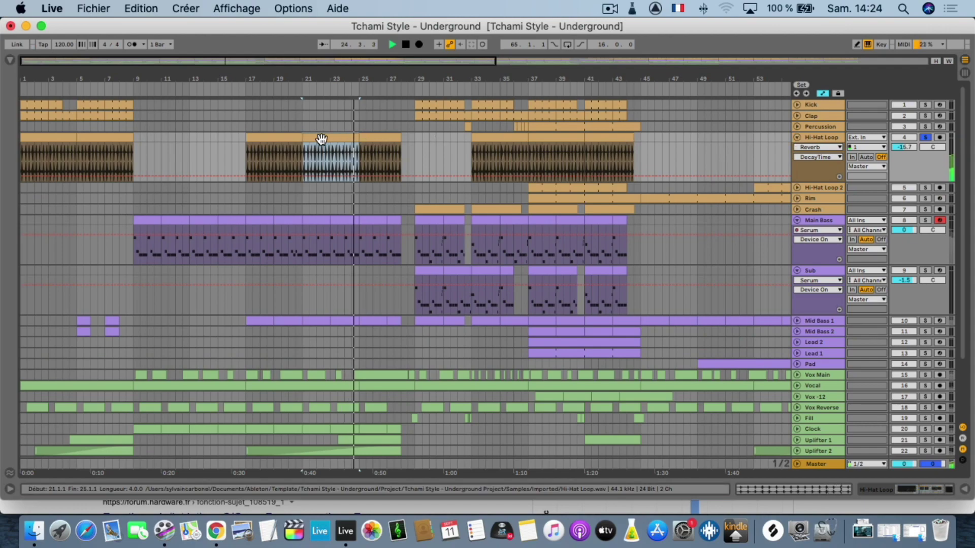
{"action": "double_click", "coordinate": [325, 142]}
{"action": "key", "text": "space"}
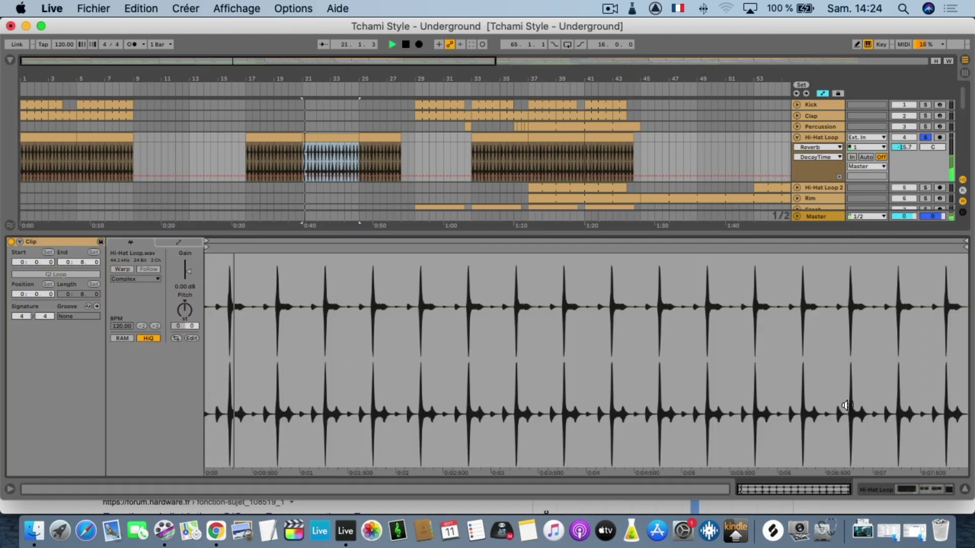
{"action": "left_click", "coordinate": [965, 489]}
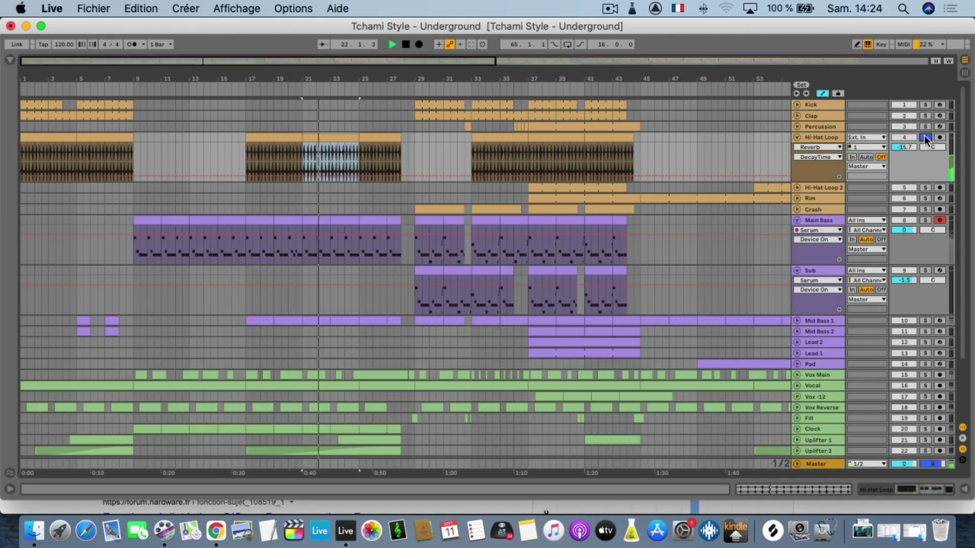
Solo the Snare Roll track, play its clip from bar 21, and show the track's devices
{"action": "scroll", "coordinate": [754, 279], "scroll_direction": "down", "scroll_amount": 3}
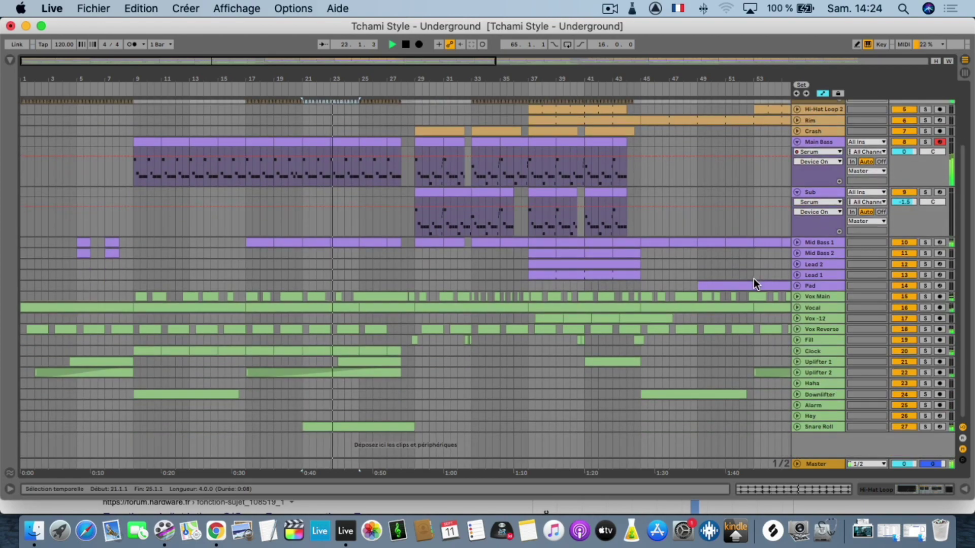
{"action": "left_click", "coordinate": [925, 426]}
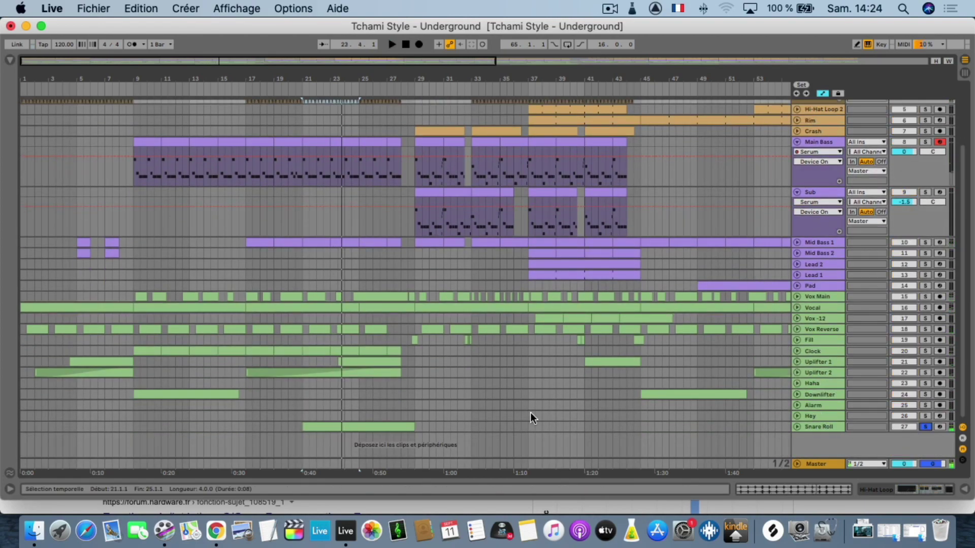
{"action": "left_click", "coordinate": [356, 427]}
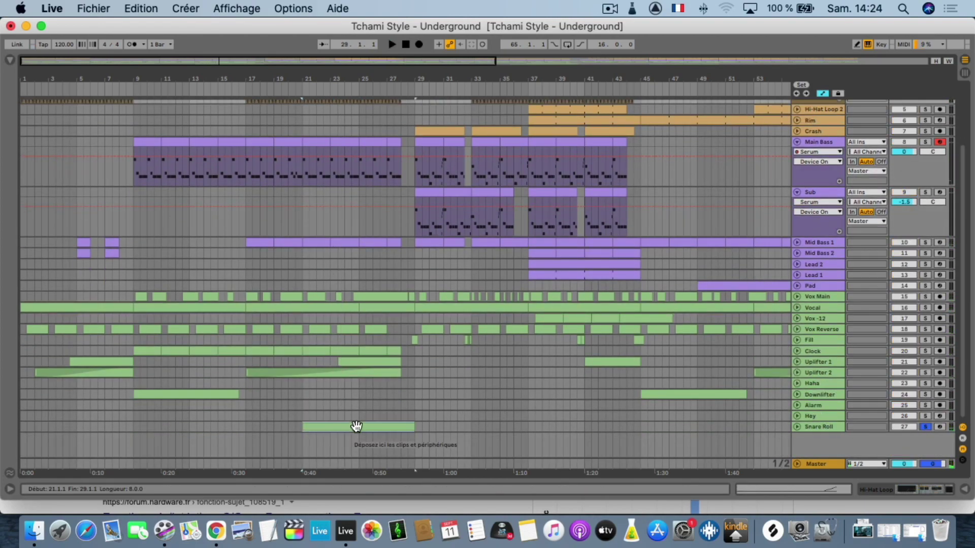
{"action": "double_click", "coordinate": [815, 425]}
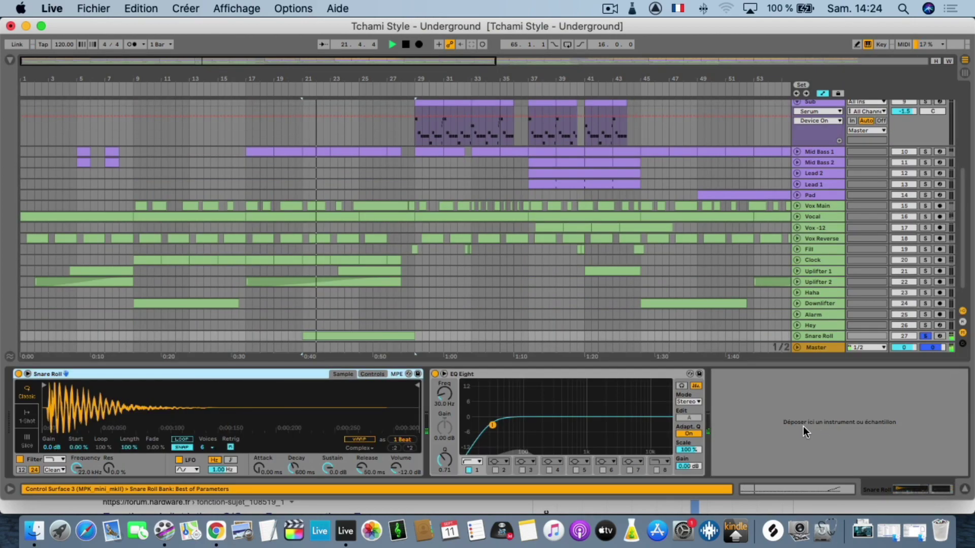
Examine the MIDI notes of the Snare Roll clip during playback and take the track out of solo
{"action": "double_click", "coordinate": [370, 336]}
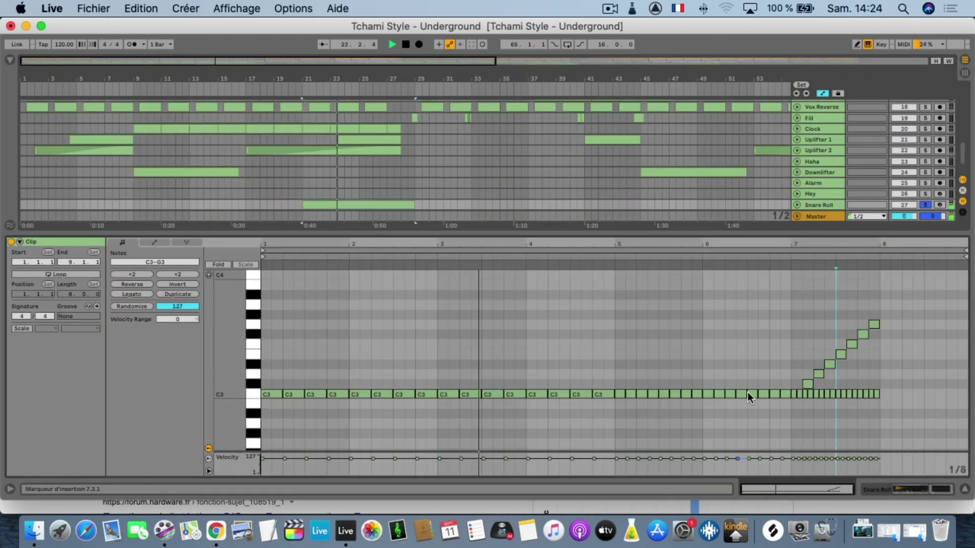
{"action": "left_click", "coordinate": [767, 254]}
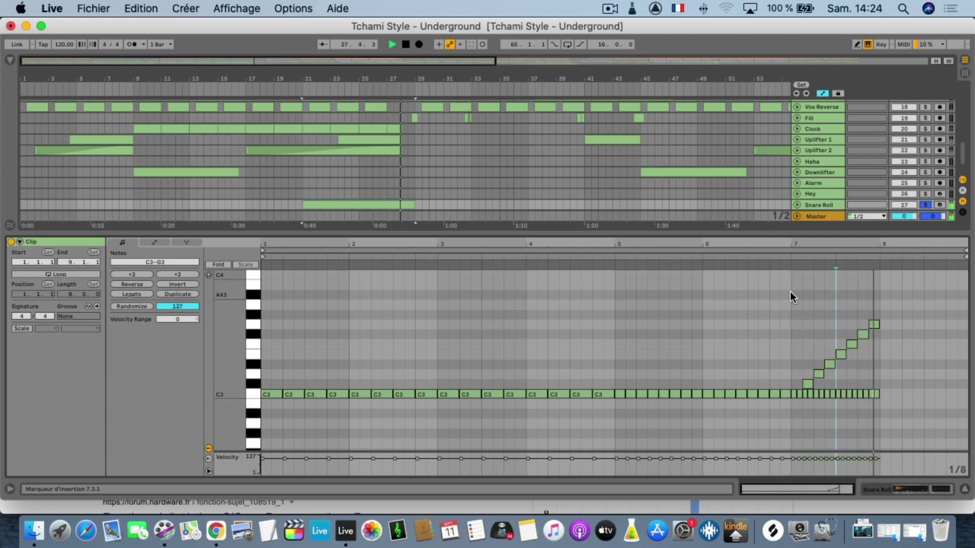
{"action": "left_click", "coordinate": [923, 205]}
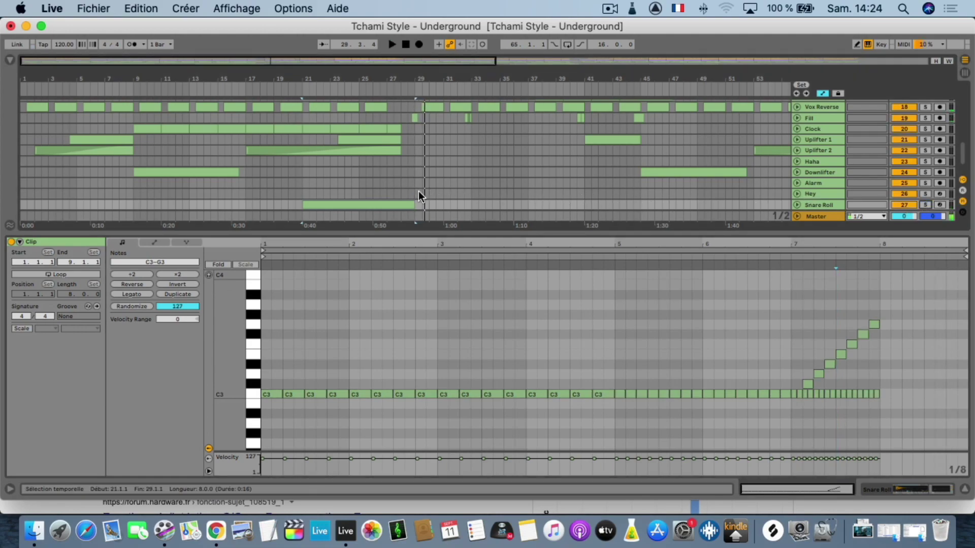
Play all tracks from bar 26 into the drop at bar 29 and bring the bass tracks into view
{"action": "left_click", "coordinate": [382, 188]}
{"action": "scroll", "coordinate": [782, 159], "scroll_direction": "down", "scroll_amount": 2}
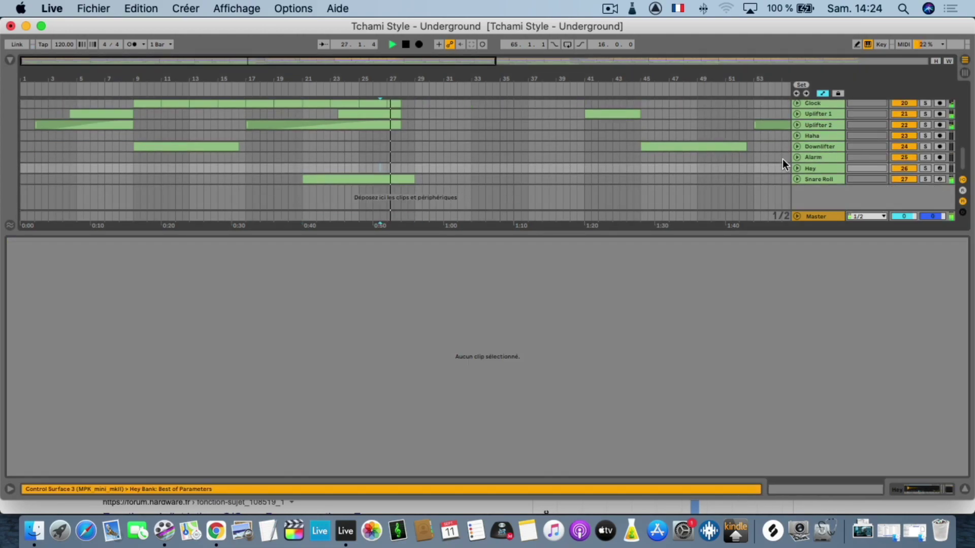
{"action": "scroll", "coordinate": [788, 164], "scroll_direction": "up", "scroll_amount": 3}
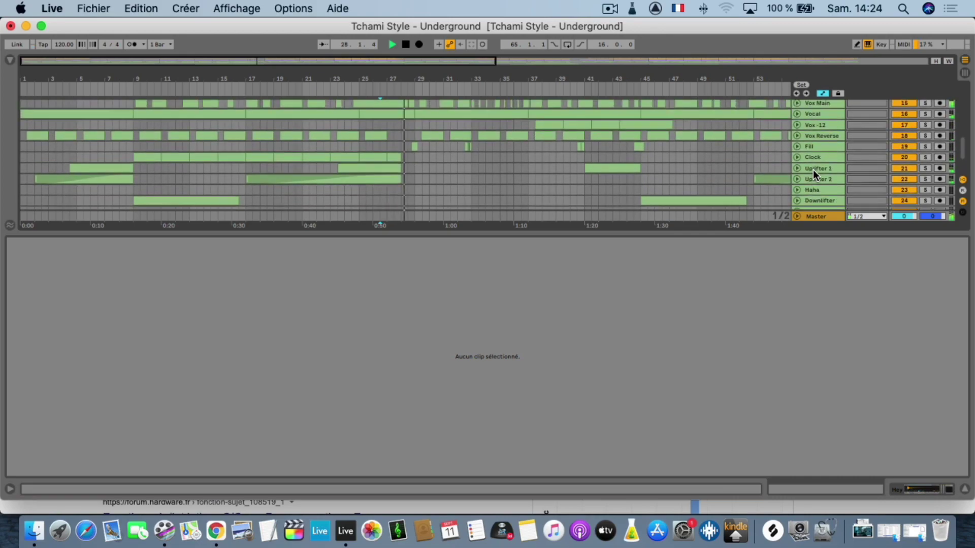
{"action": "scroll", "coordinate": [812, 170], "scroll_direction": "up", "scroll_amount": 3}
{"action": "scroll", "coordinate": [835, 175], "scroll_direction": "up", "scroll_amount": 2}
{"action": "scroll", "coordinate": [834, 175], "scroll_direction": "up", "scroll_amount": 4}
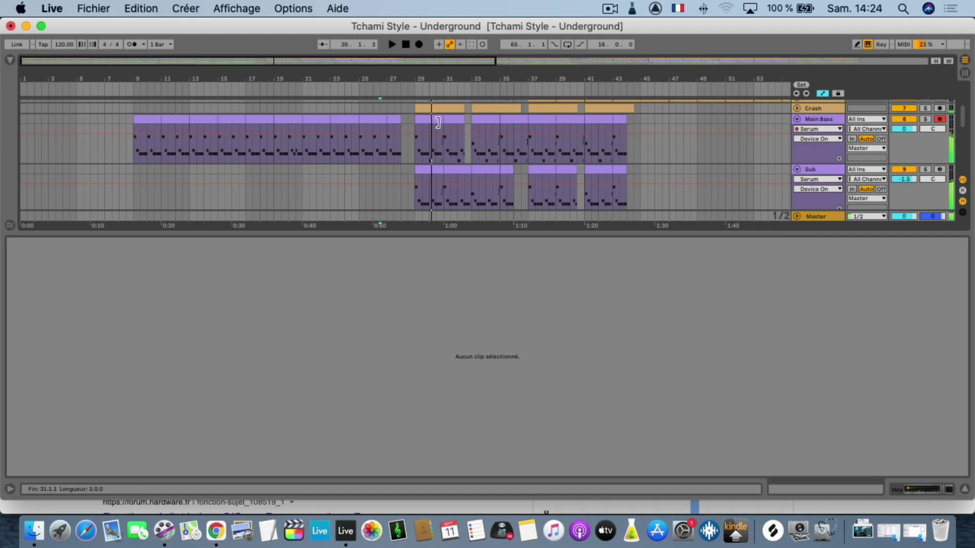
Examine the notes of the Main Bass clip at bar 29, select its closing G#1 to D#2 run, and audition the track in solo
{"action": "left_click", "coordinate": [436, 123]}
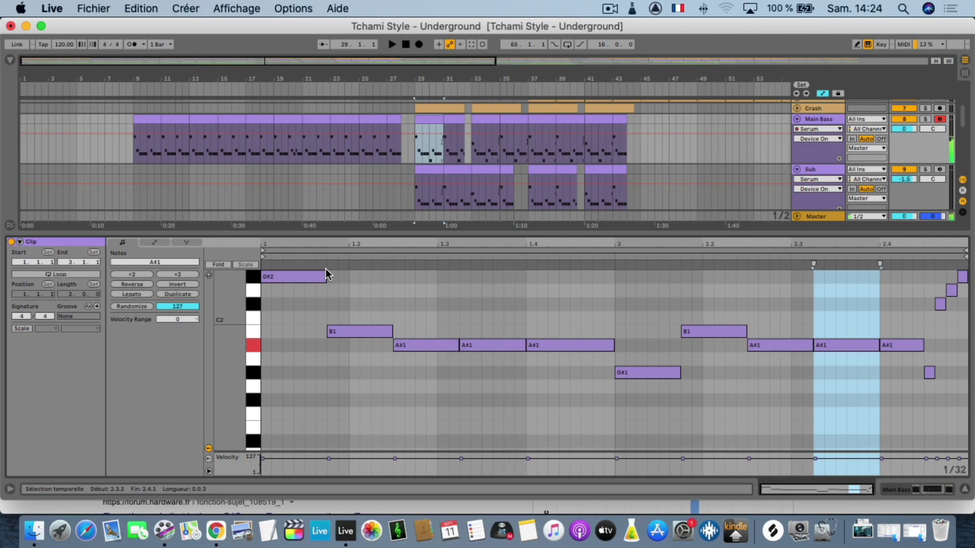
{"action": "left_click_drag", "start_coordinate": [912, 400], "coordinate": [959, 279]}
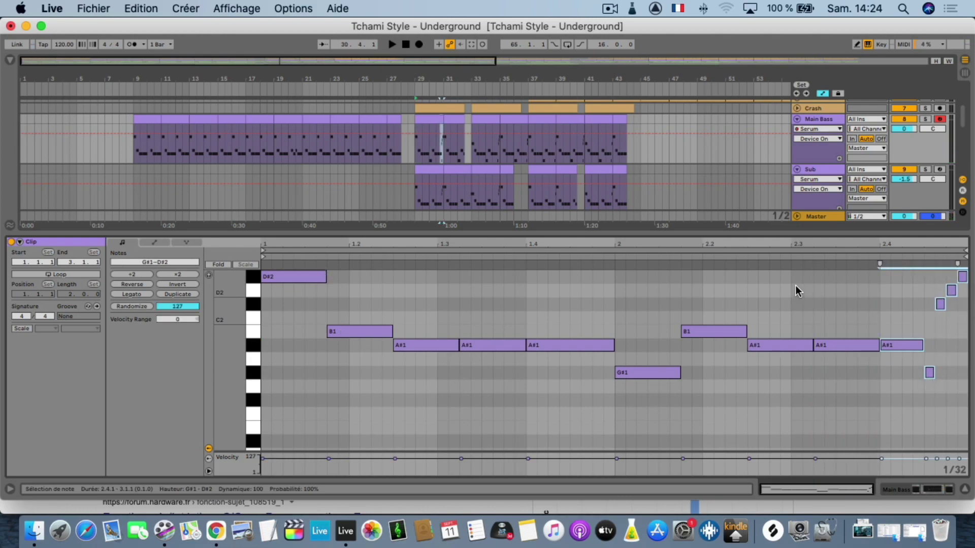
{"action": "left_click", "coordinate": [924, 120]}
{"action": "key", "text": "space"}
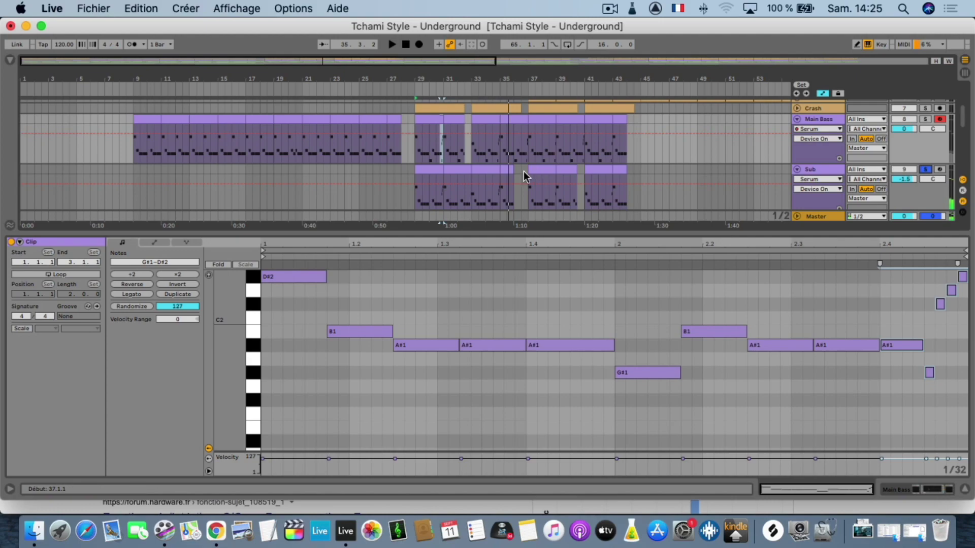
Play the Sub clip at bar 29 in solo while examining its notes, and end the solo
{"action": "left_click", "coordinate": [434, 172]}
{"action": "key", "text": "space"}
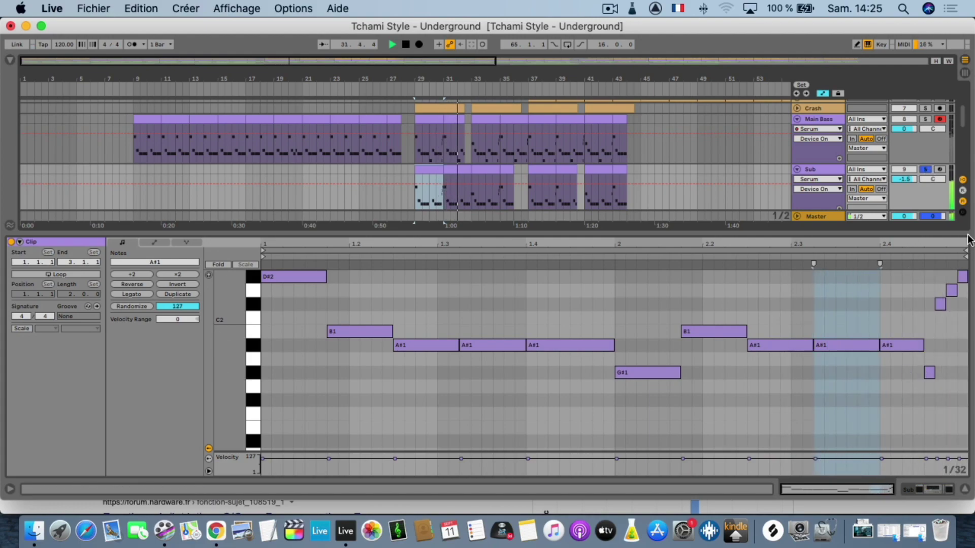
{"action": "left_click", "coordinate": [928, 174]}
Play all tracks from bar 27.3 and close the clip view to look over the drop across the arrangement
{"action": "left_click", "coordinate": [461, 85]}
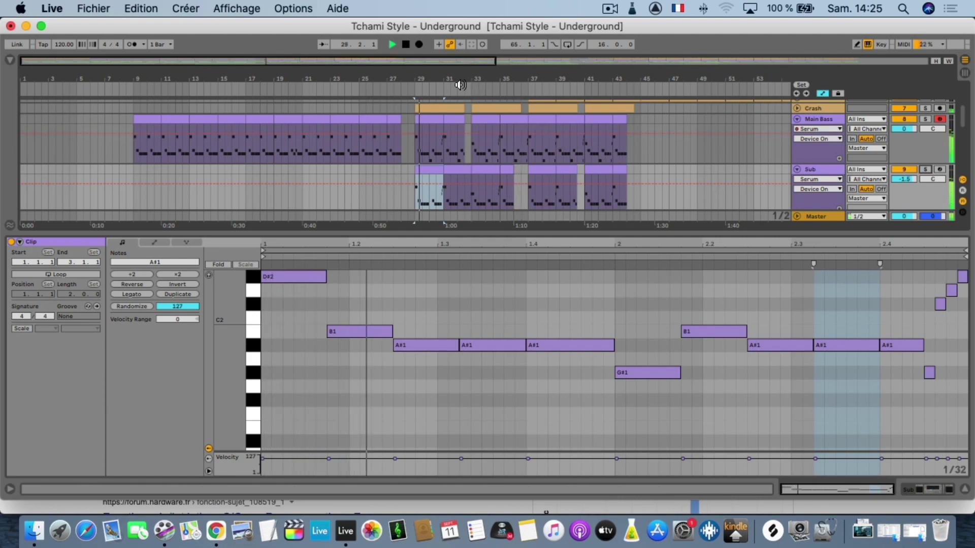
{"action": "left_click", "coordinate": [395, 104]}
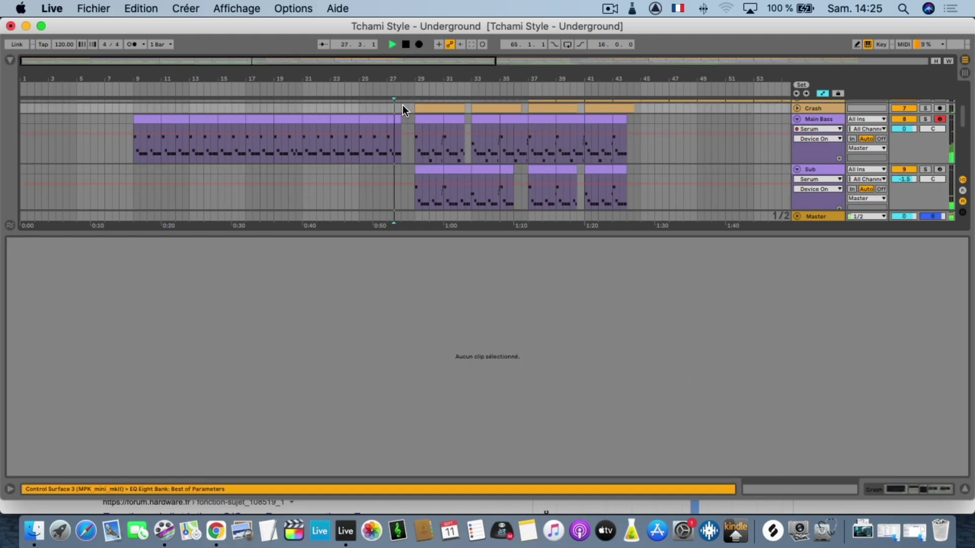
{"action": "left_click_drag", "start_coordinate": [442, 76], "coordinate": [485, 120]}
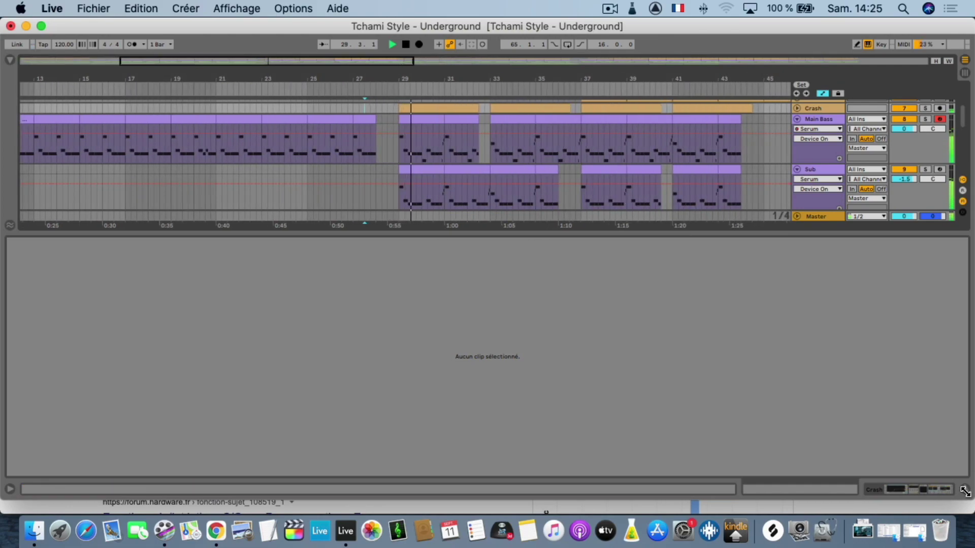
{"action": "left_click", "coordinate": [964, 489]}
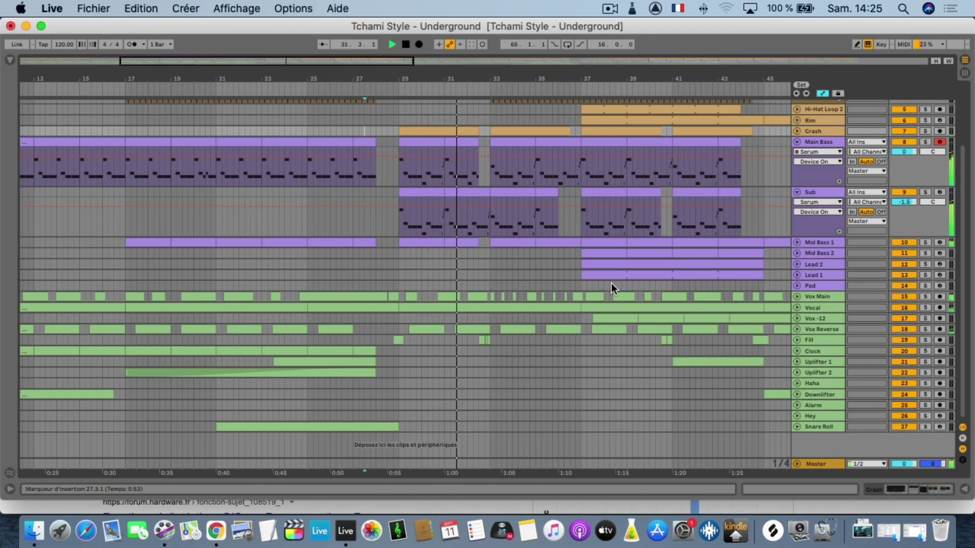
{"action": "scroll", "coordinate": [612, 284], "scroll_direction": "up", "scroll_amount": 3}
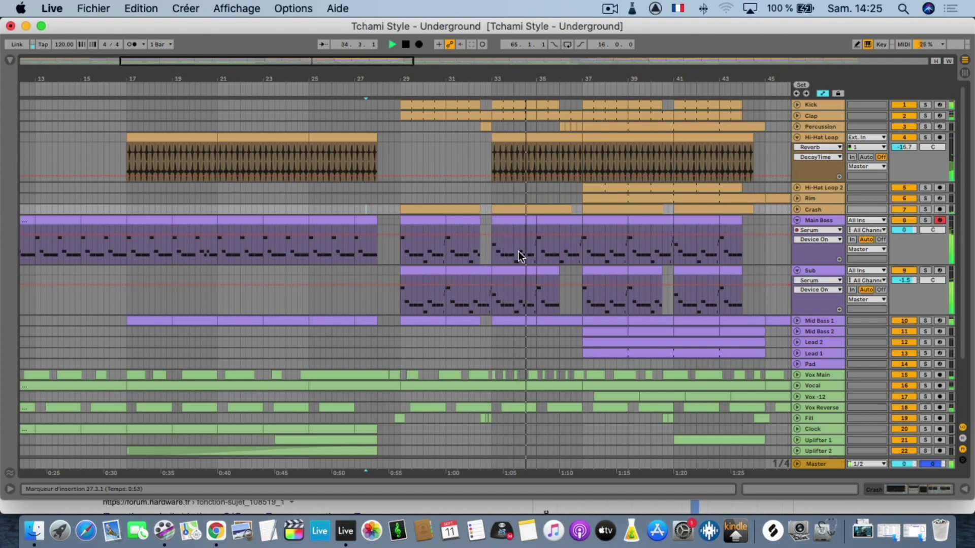
{"action": "scroll", "coordinate": [513, 207], "scroll_direction": "right", "scroll_amount": 3}
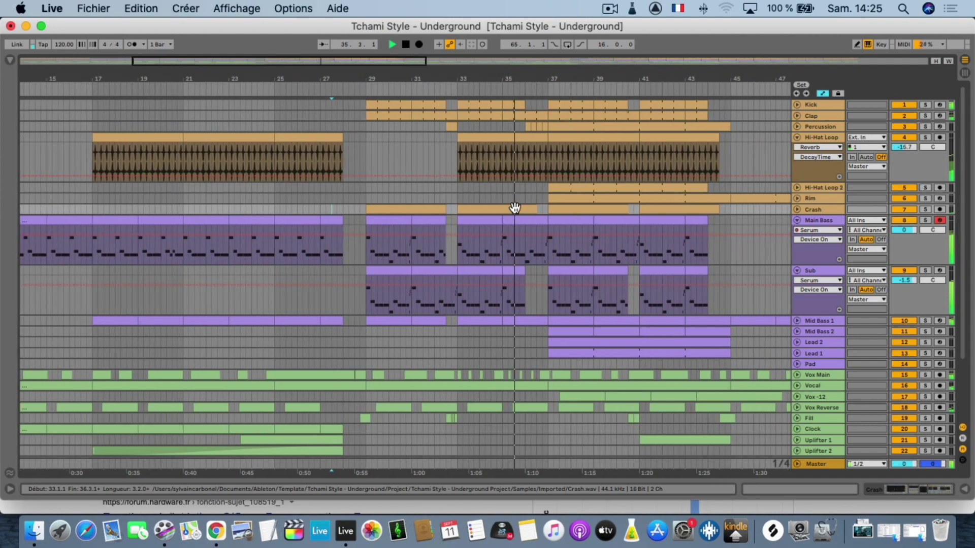
Unfold the Percussion, Clap and Kick tracks to show their clip contents during the drop
{"action": "left_click", "coordinate": [797, 127]}
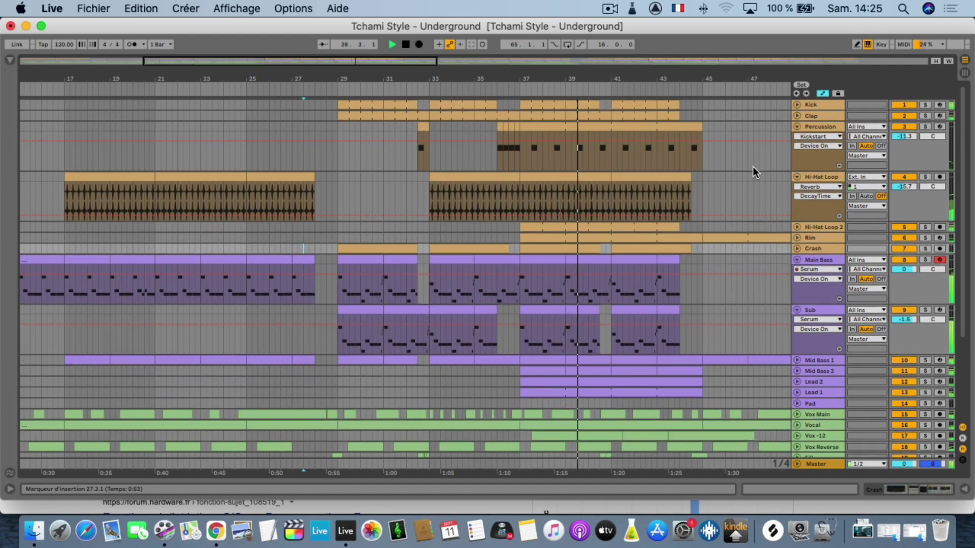
{"action": "scroll", "coordinate": [753, 167], "scroll_direction": "down", "scroll_amount": 5}
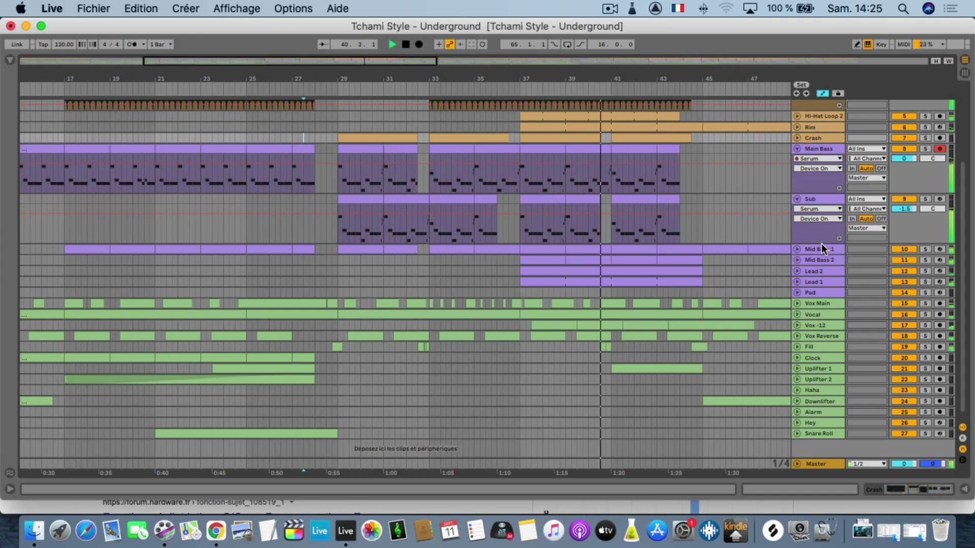
{"action": "scroll", "coordinate": [821, 243], "scroll_direction": "up", "scroll_amount": 5}
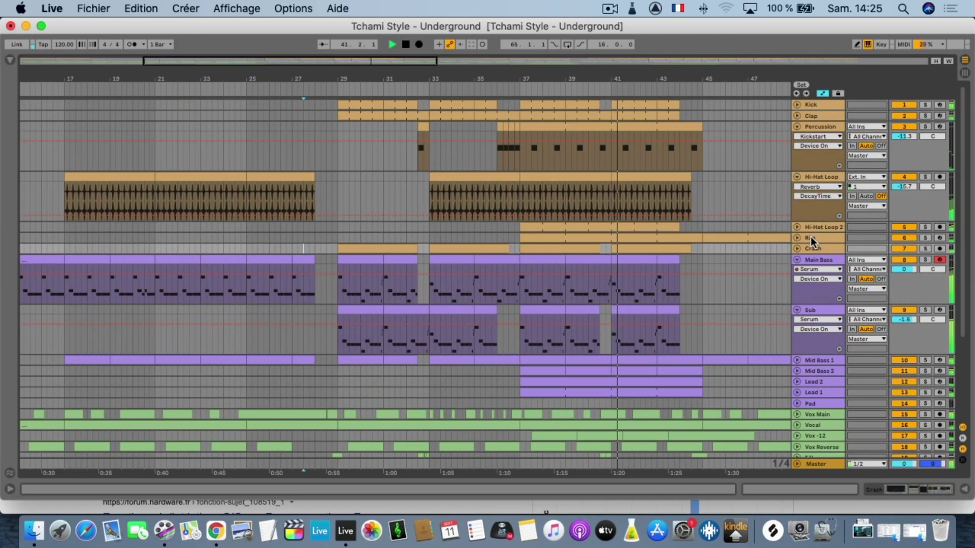
{"action": "left_click", "coordinate": [797, 115]}
{"action": "left_click", "coordinate": [797, 105]}
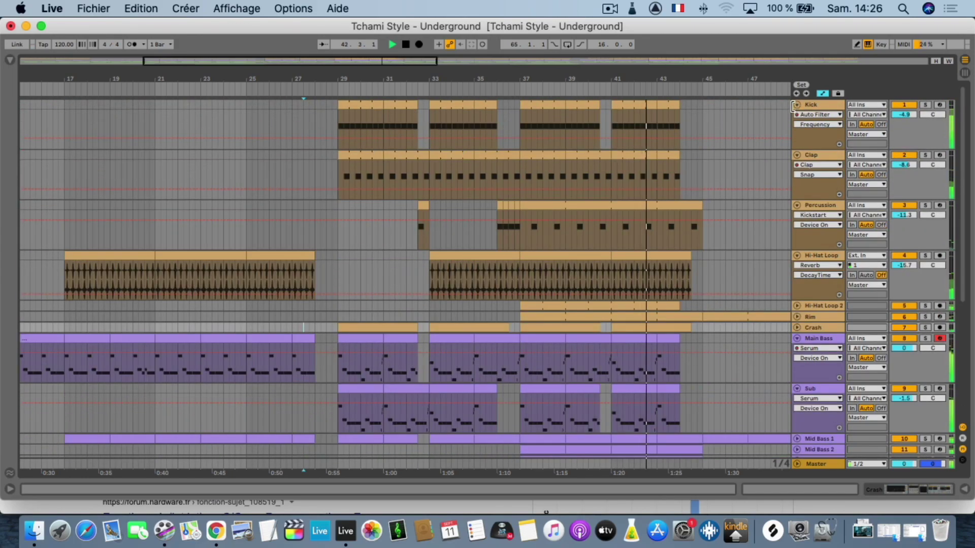
Show the Kick track's devices and those of the Clap track, with both drops of the arrangement in view
{"action": "double_click", "coordinate": [793, 109]}
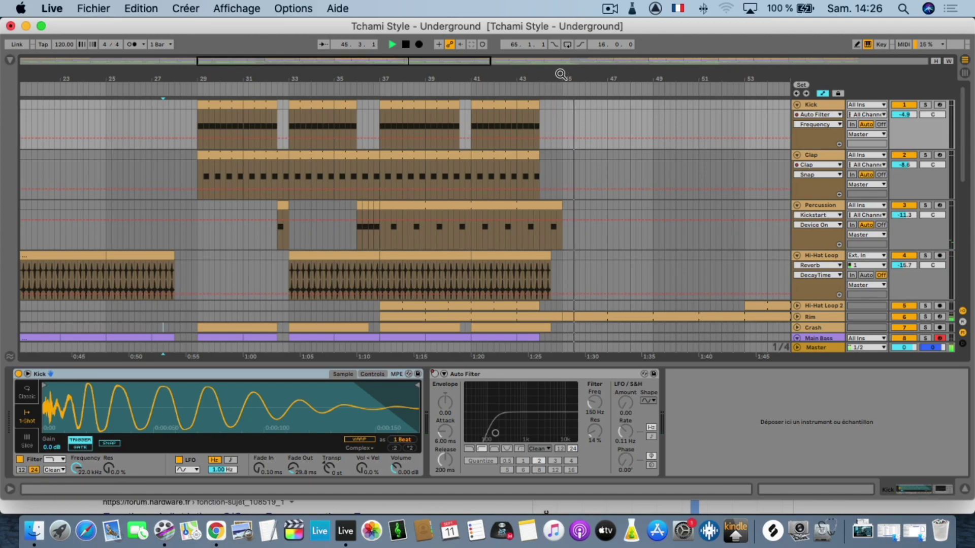
{"action": "key", "text": "minus"}
{"action": "key", "text": "minus"}
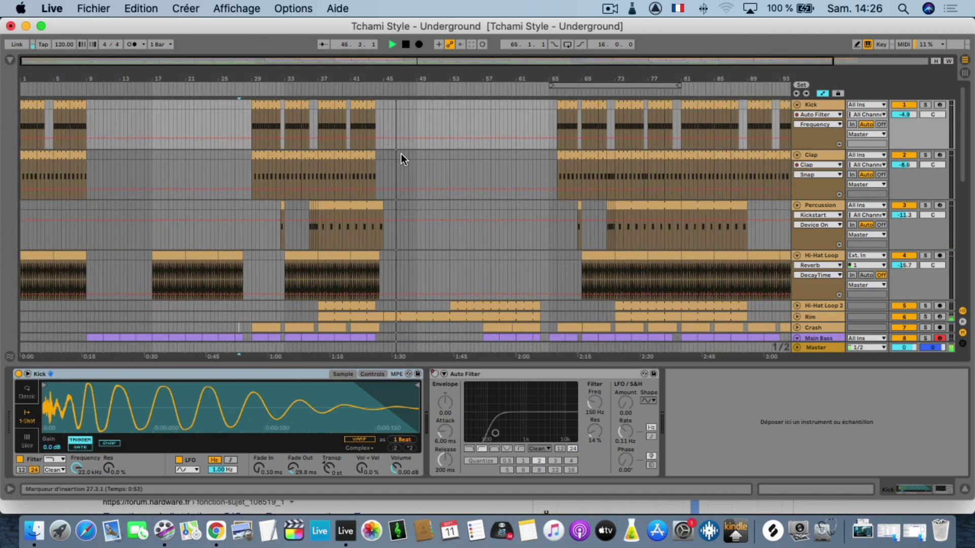
{"action": "left_click", "coordinate": [395, 160]}
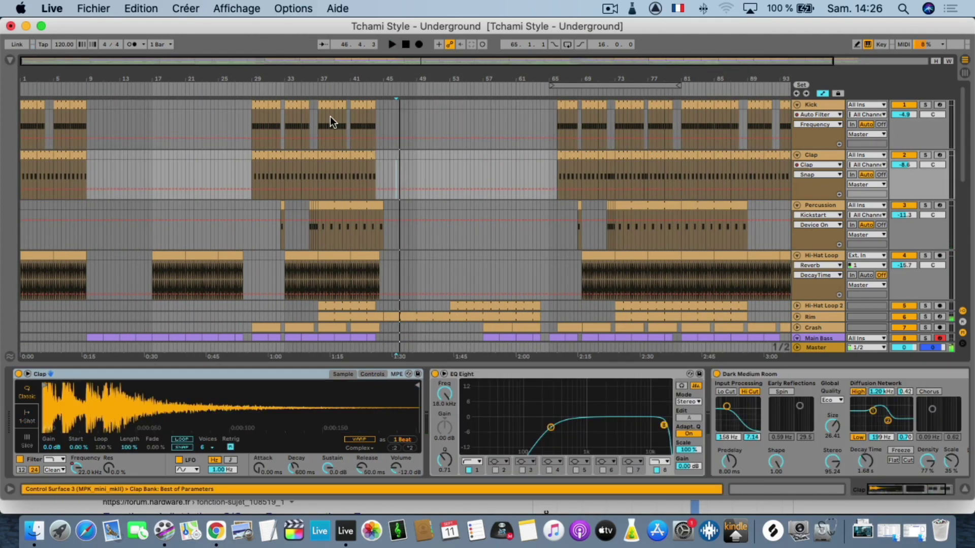
Select the Kick clip at bar 29 and reveal the Kick sample's file in Finder
{"action": "left_click", "coordinate": [261, 109]}
{"action": "right_click", "coordinate": [228, 408]}
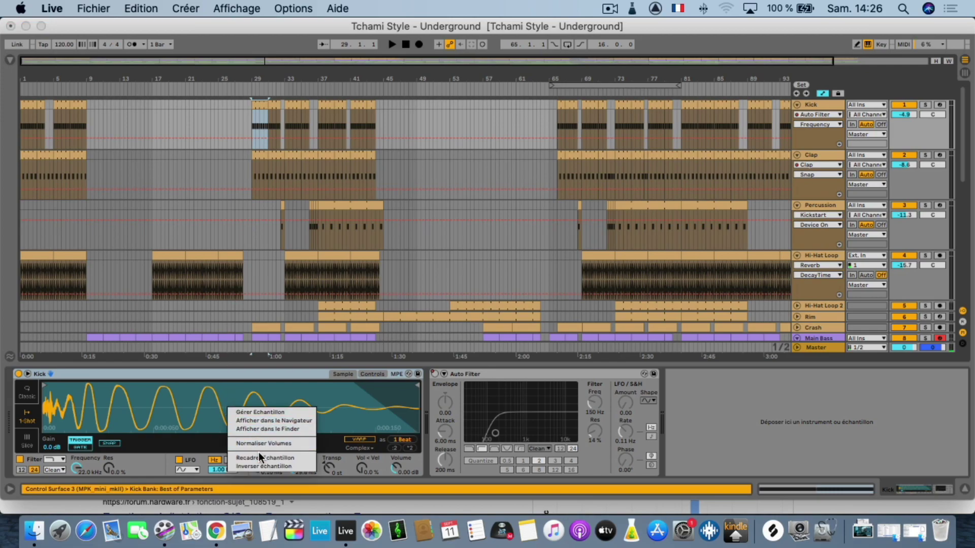
{"action": "left_click", "coordinate": [251, 429]}
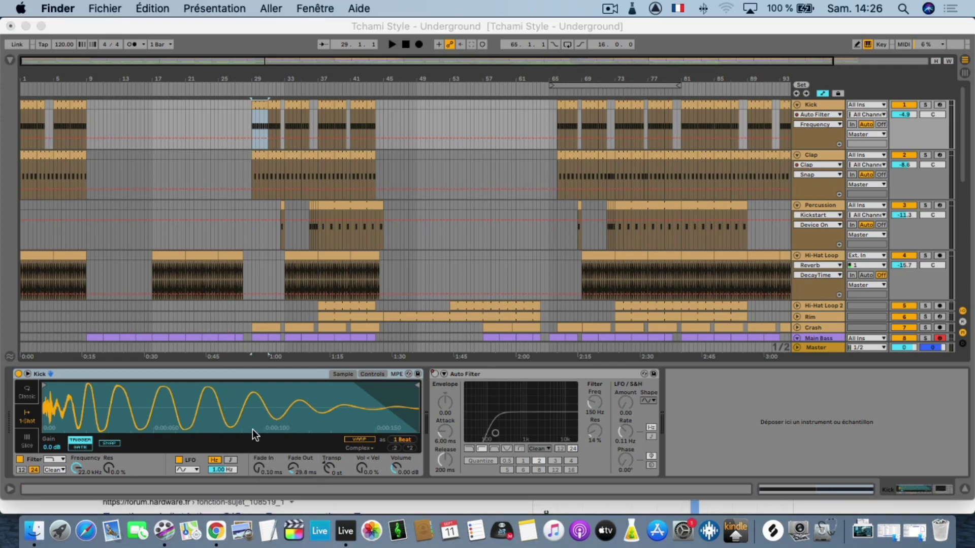
Preview Kick.wav several times in Finder and close the Imported folder window
{"action": "key", "text": "space"}
{"action": "key", "text": "space"}
{"action": "key", "text": "space"}
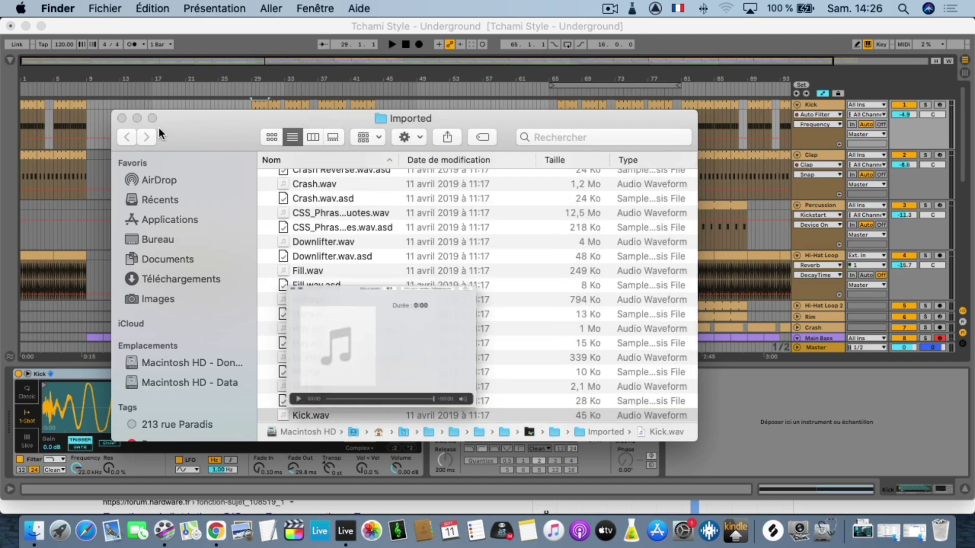
{"action": "key", "text": "space"}
{"action": "left_click", "coordinate": [122, 118]}
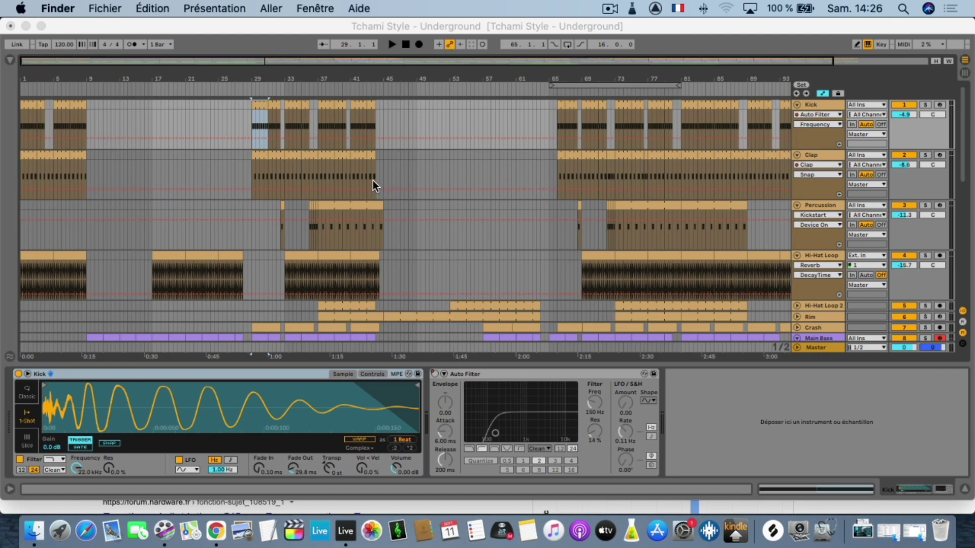
{"action": "left_click", "coordinate": [385, 156]}
{"action": "double_click", "coordinate": [384, 156]}
{"action": "key", "text": "space"}
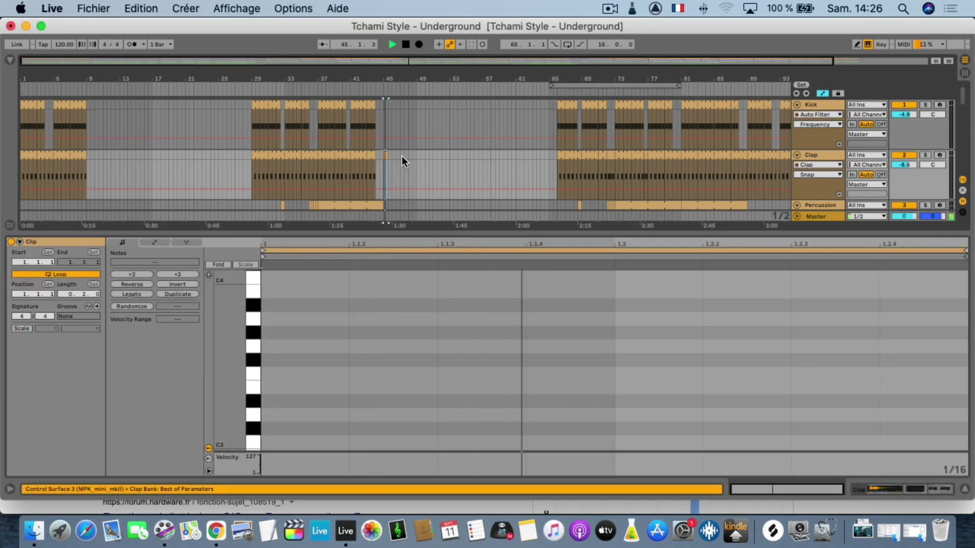
{"action": "key", "text": "Delete"}
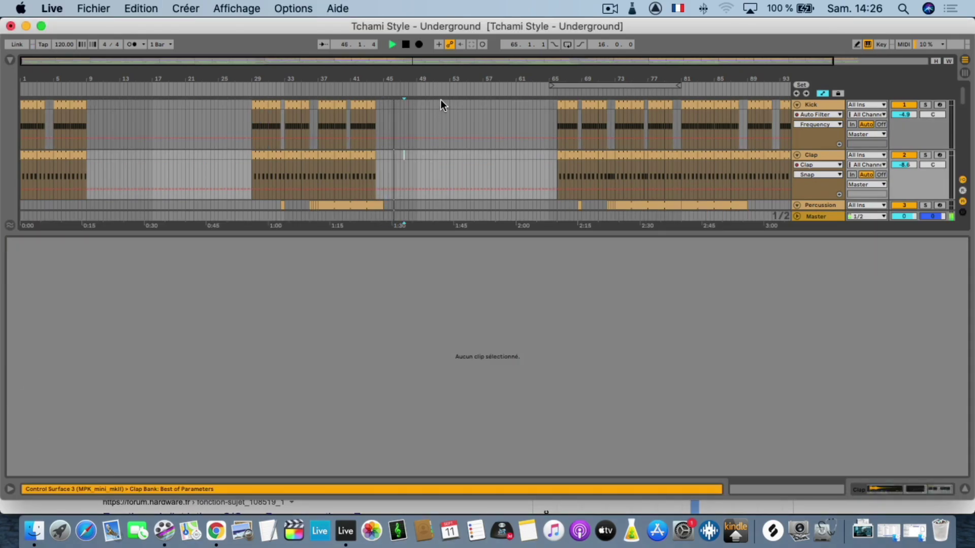
Unfold the Pad track during the breakdown and solo it to audition its part
{"action": "left_click_drag", "start_coordinate": [440, 80], "coordinate": [396, 81]}
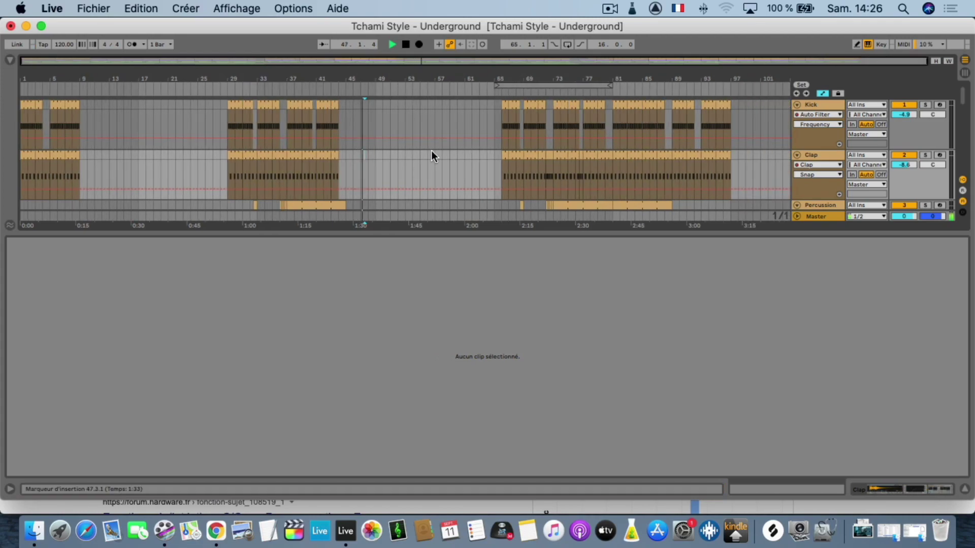
{"action": "scroll", "coordinate": [422, 147], "scroll_direction": "down", "scroll_amount": 10}
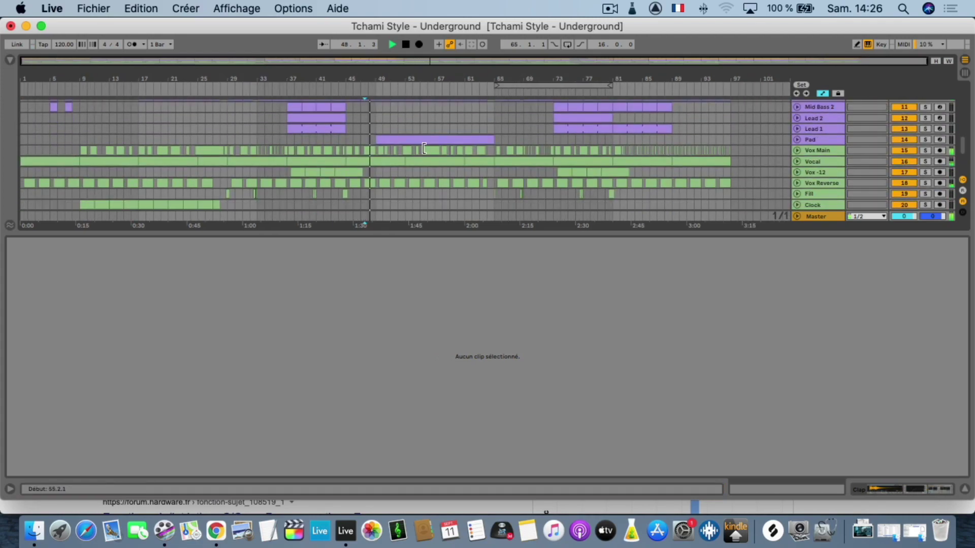
{"action": "scroll", "coordinate": [424, 148], "scroll_direction": "up", "scroll_amount": 8}
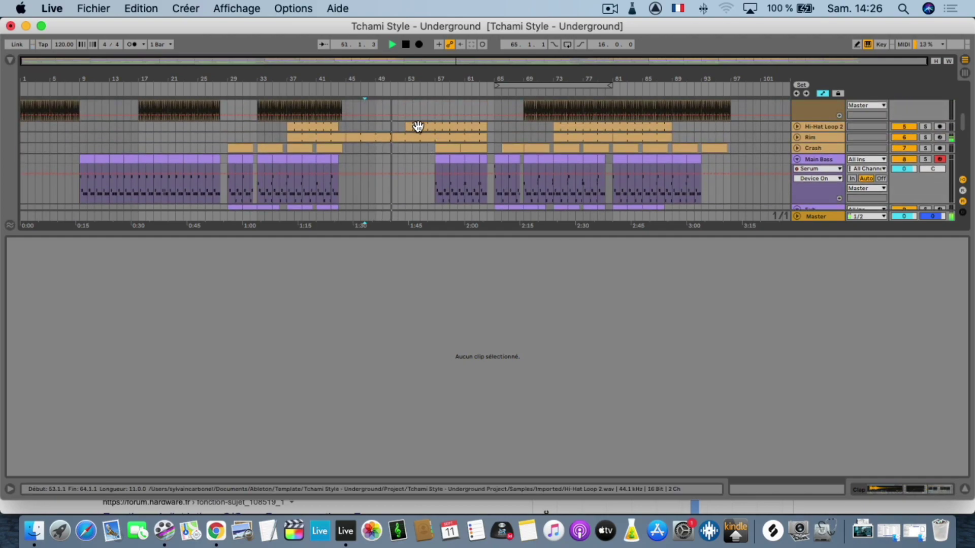
{"action": "scroll", "coordinate": [414, 144], "scroll_direction": "down", "scroll_amount": 6}
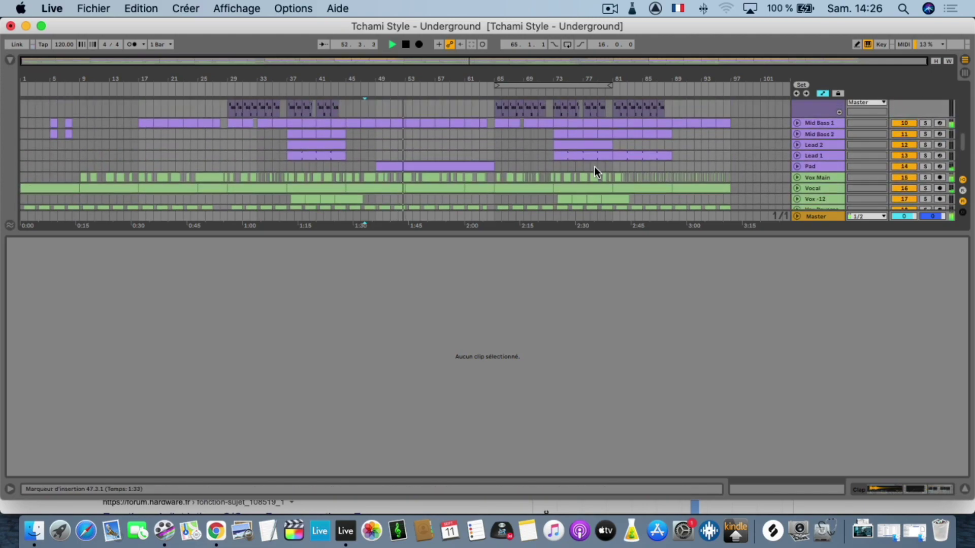
{"action": "left_click", "coordinate": [797, 167]}
{"action": "left_click", "coordinate": [925, 167]}
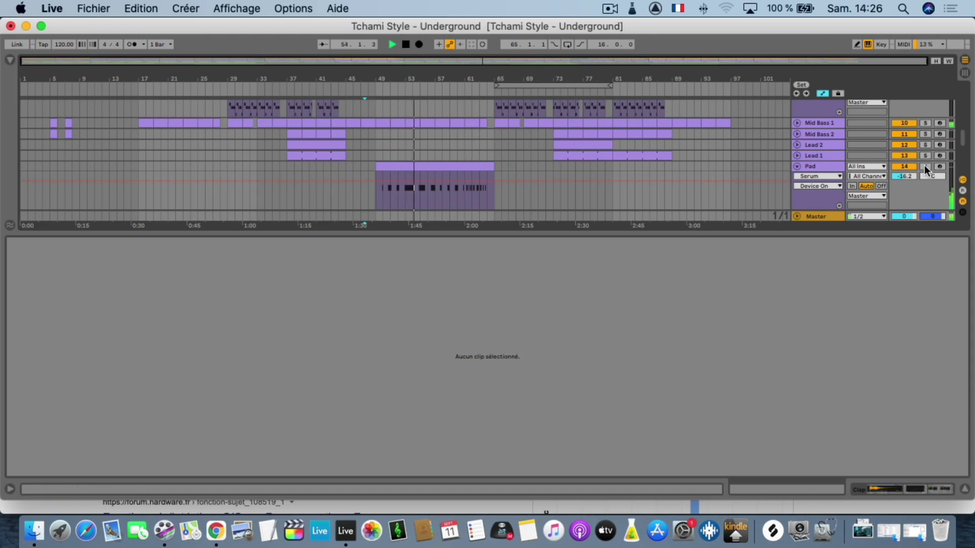
Inspect the Pad track's devices and its Serum patch, close the plug-in window, and open the Pad clip's MIDI notes
{"action": "left_click", "coordinate": [816, 166]}
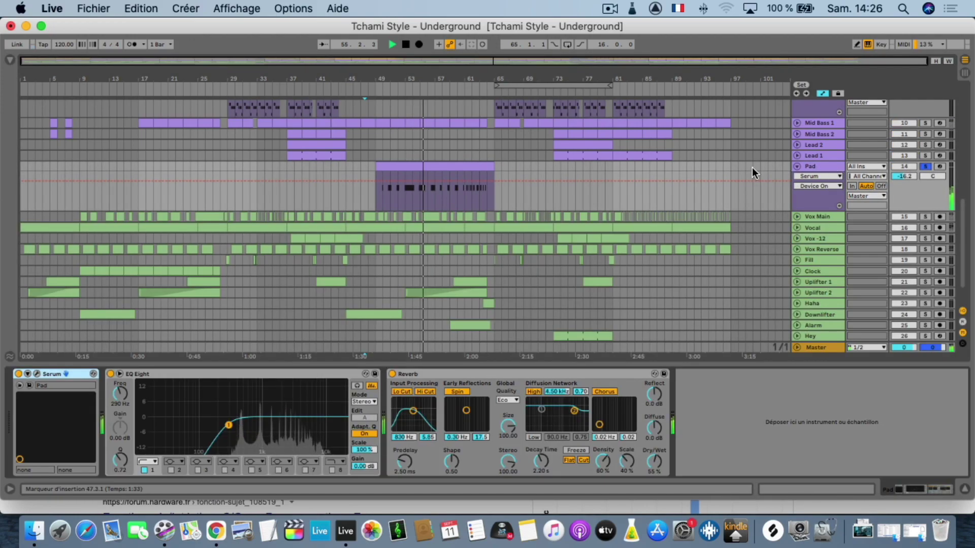
{"action": "left_click", "coordinate": [38, 373]}
{"action": "left_click", "coordinate": [696, 280]}
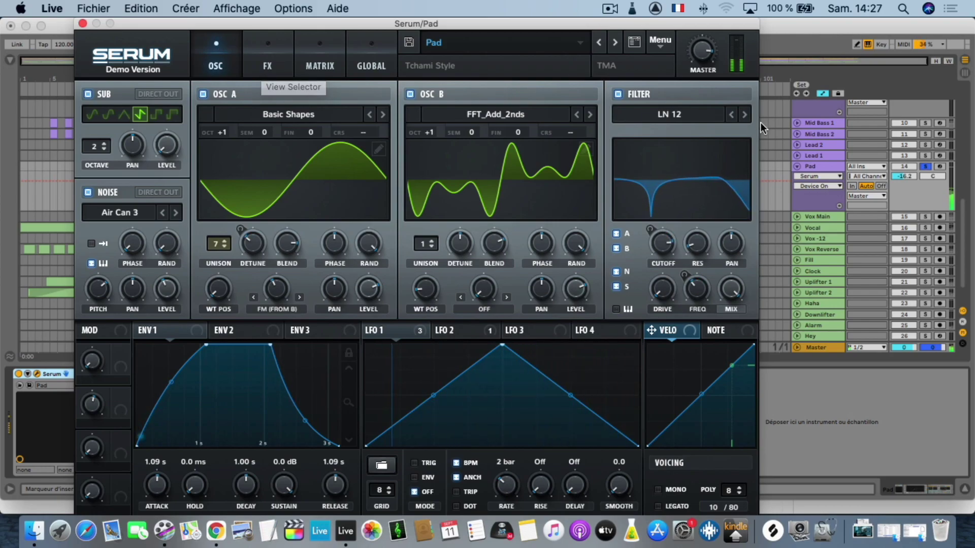
{"action": "left_click", "coordinate": [83, 24]}
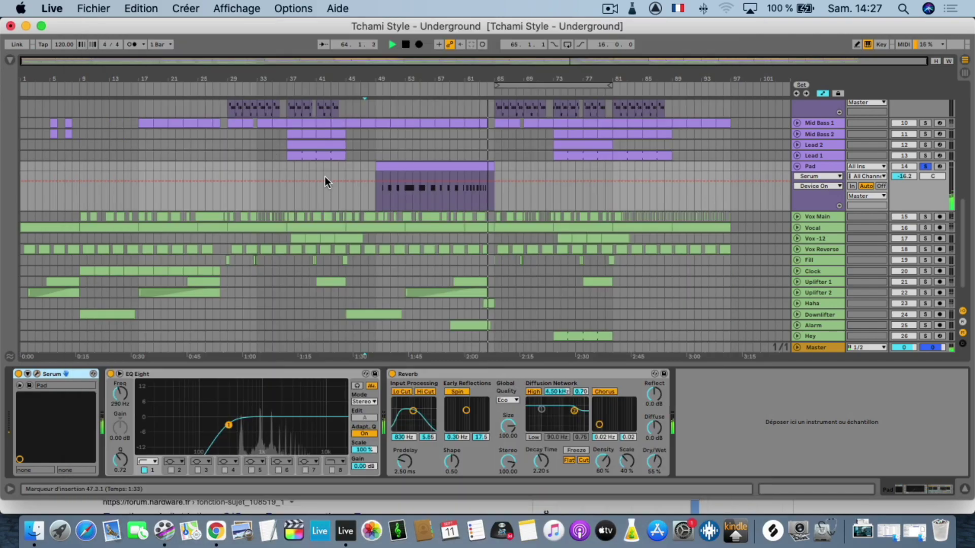
{"action": "double_click", "coordinate": [391, 173]}
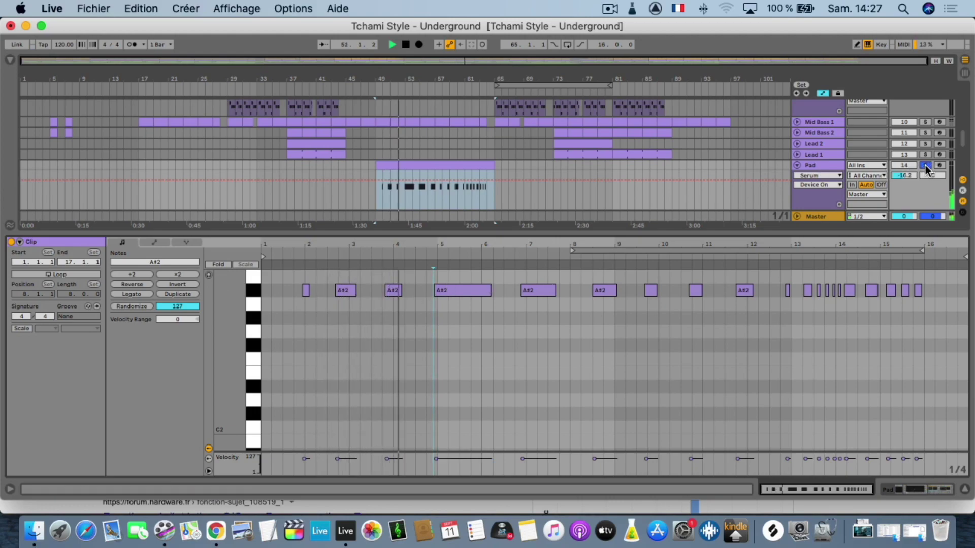
Examine how the drum, bass, vocal and effects tracks are arranged from the breakdown into the second drop at bar 65
{"action": "scroll", "coordinate": [528, 153], "scroll_direction": "down", "scroll_amount": 5}
{"action": "scroll", "coordinate": [528, 155], "scroll_direction": "up", "scroll_amount": 6}
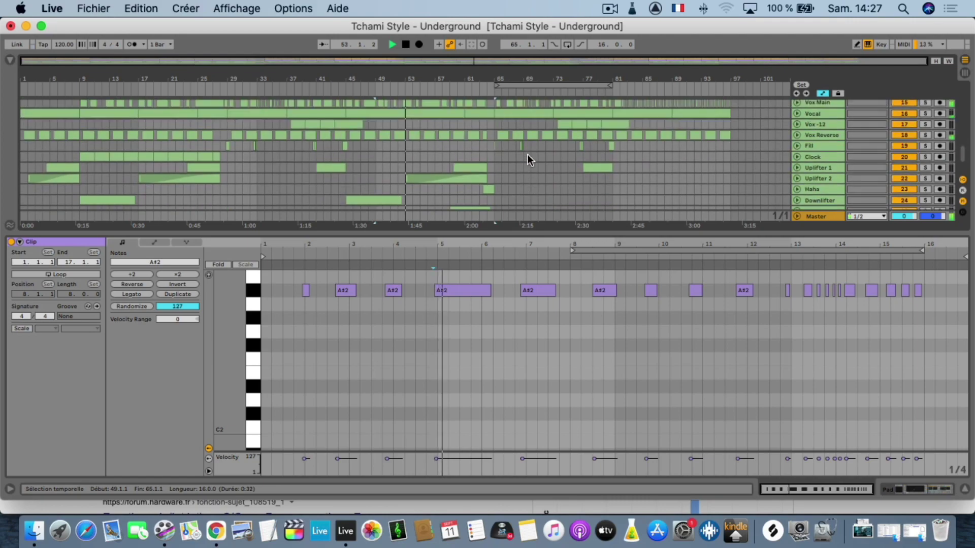
{"action": "scroll", "coordinate": [528, 156], "scroll_direction": "up", "scroll_amount": 5}
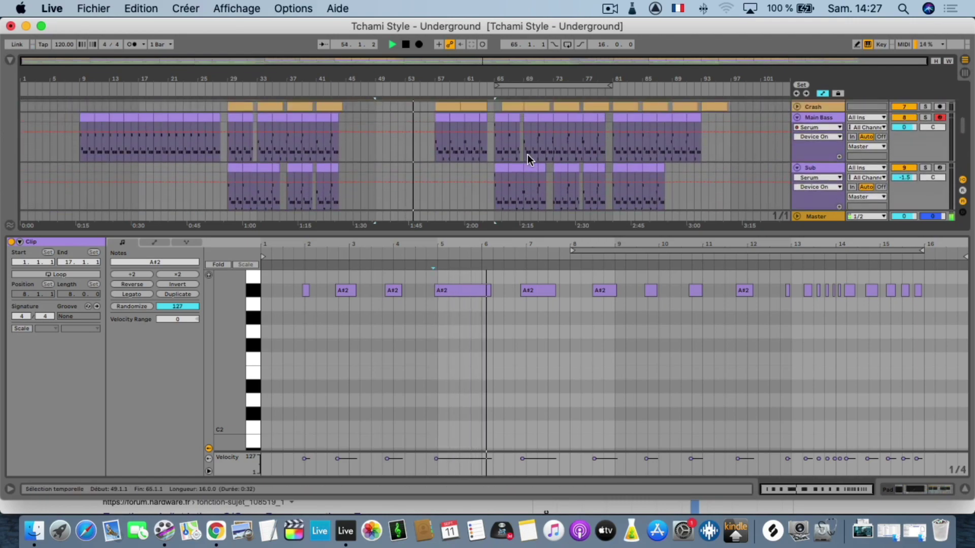
{"action": "scroll", "coordinate": [528, 155], "scroll_direction": "down", "scroll_amount": 2}
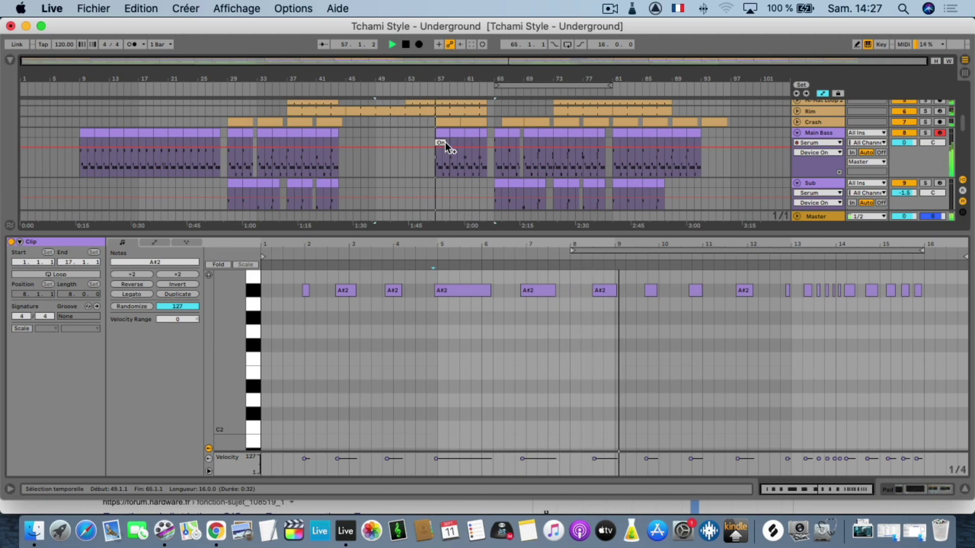
{"action": "scroll", "coordinate": [445, 144], "scroll_direction": "up", "scroll_amount": 8}
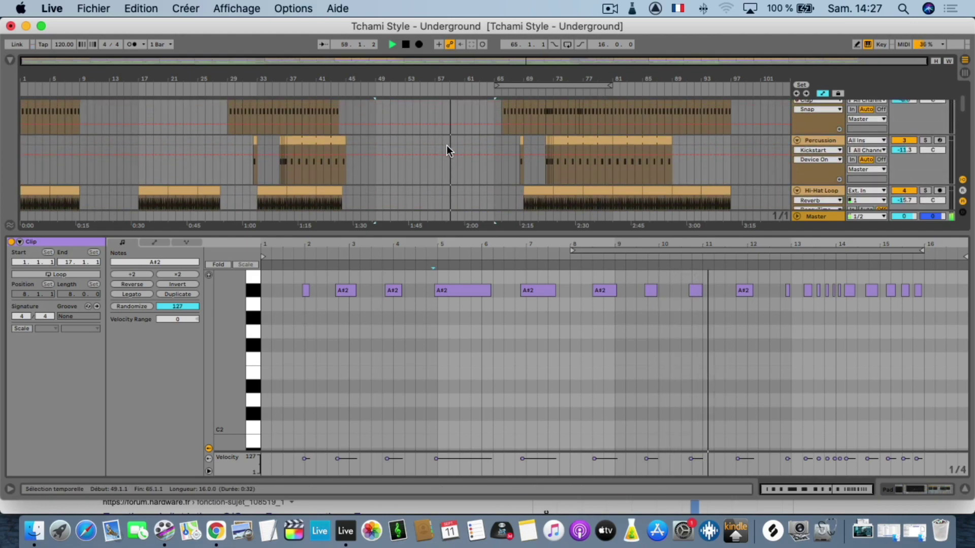
{"action": "scroll", "coordinate": [446, 144], "scroll_direction": "down", "scroll_amount": 3}
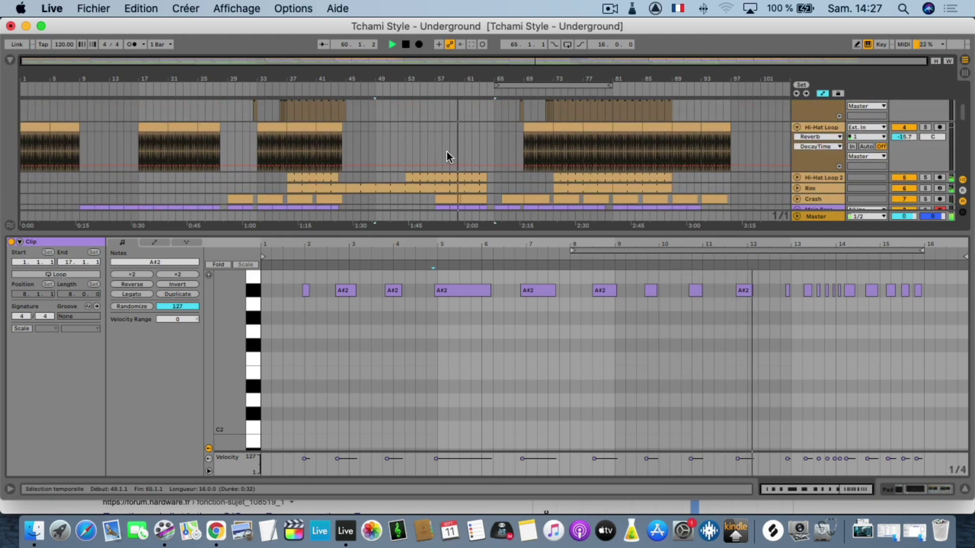
{"action": "left_click_drag", "start_coordinate": [510, 78], "coordinate": [511, 101]}
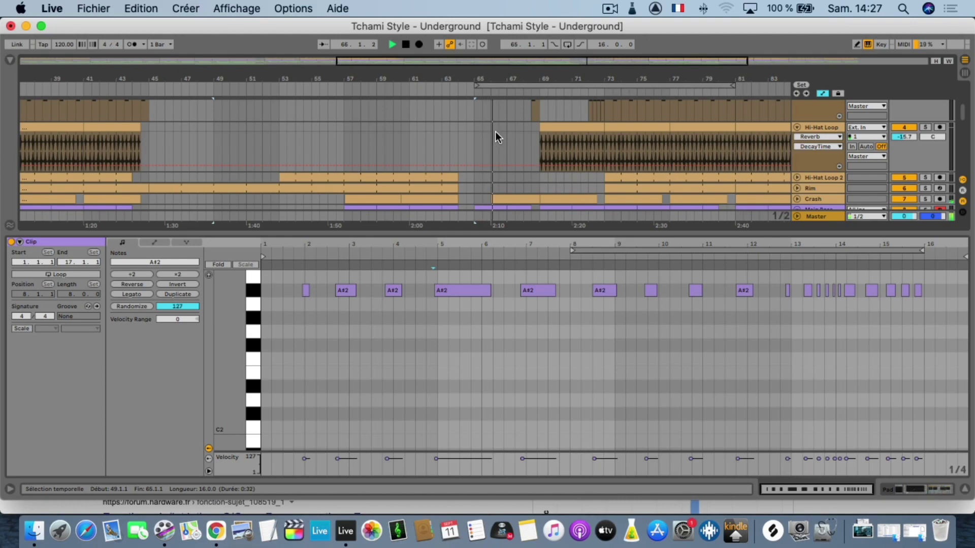
{"action": "scroll", "coordinate": [495, 132], "scroll_direction": "up", "scroll_amount": 5}
{"action": "scroll", "coordinate": [495, 132], "scroll_direction": "down", "scroll_amount": 15}
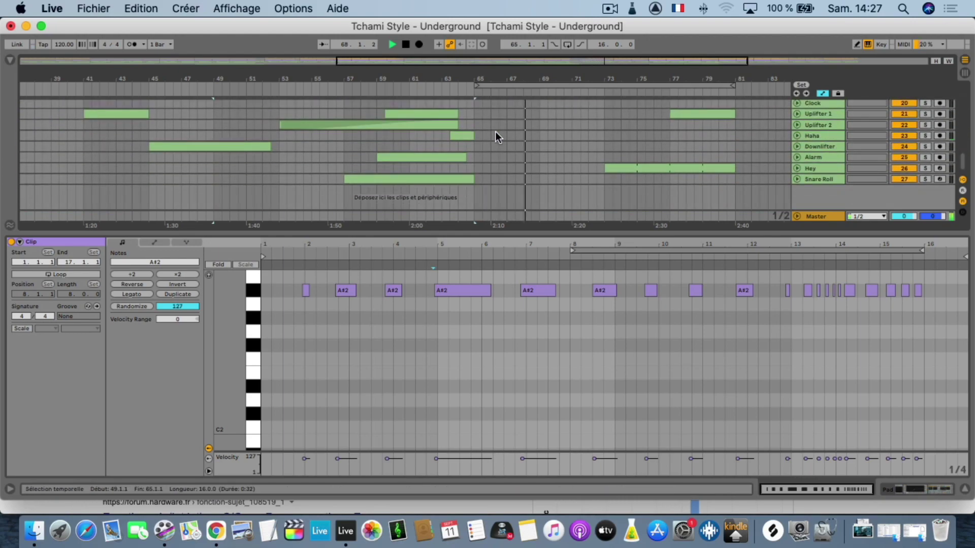
Replace the Pad clip view with the Master track's devices and unfold the Filter-Reverb and Master Light racks
{"action": "left_click", "coordinate": [964, 490]}
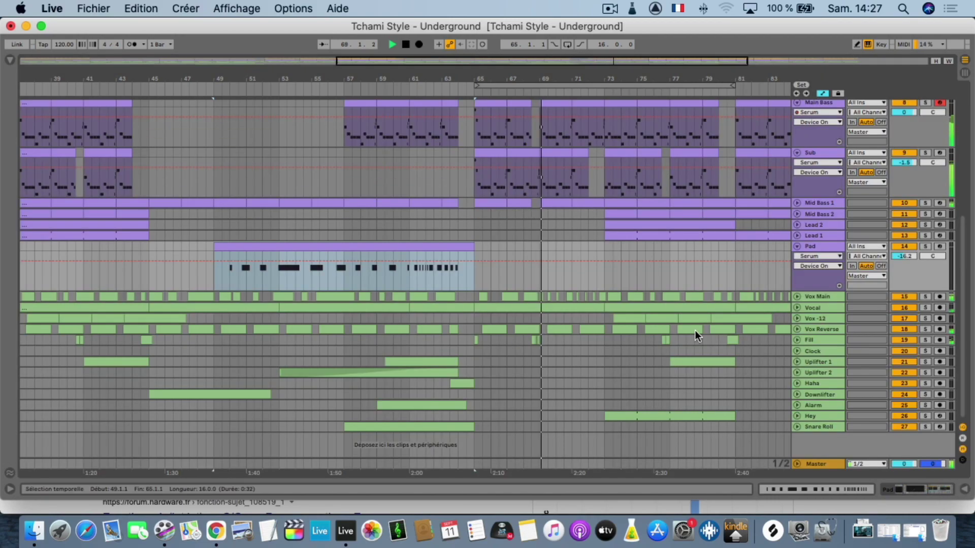
{"action": "double_click", "coordinate": [825, 464]}
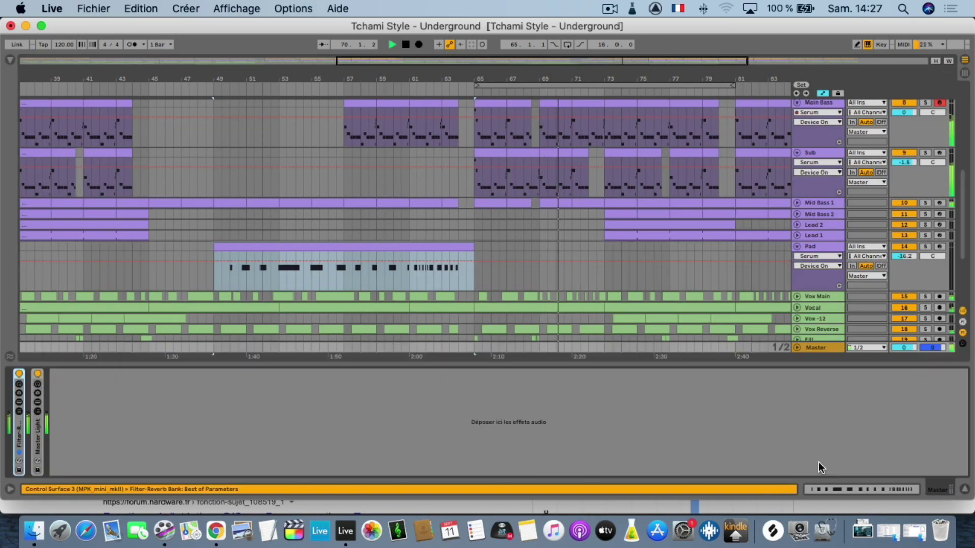
{"action": "double_click", "coordinate": [15, 432]}
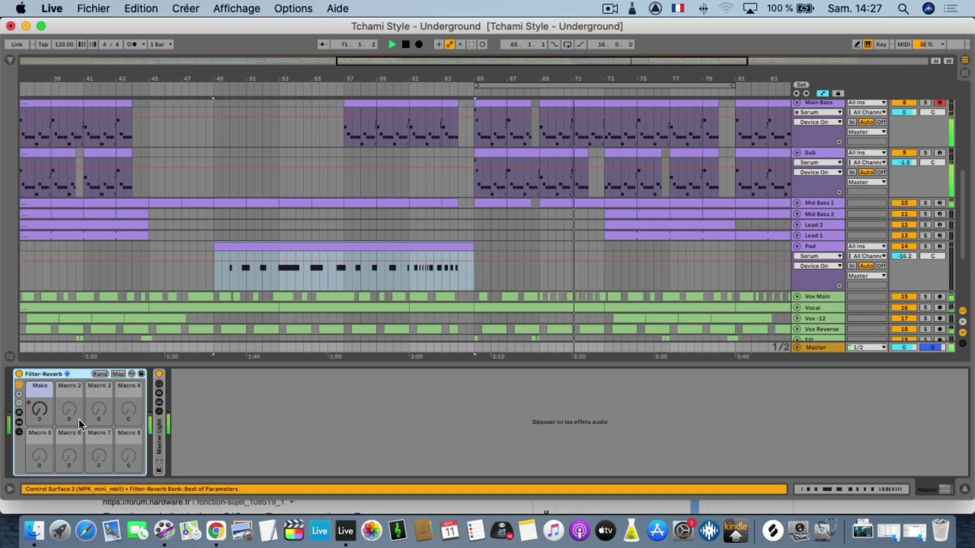
{"action": "left_click", "coordinate": [160, 440]}
{"action": "double_click", "coordinate": [159, 441]}
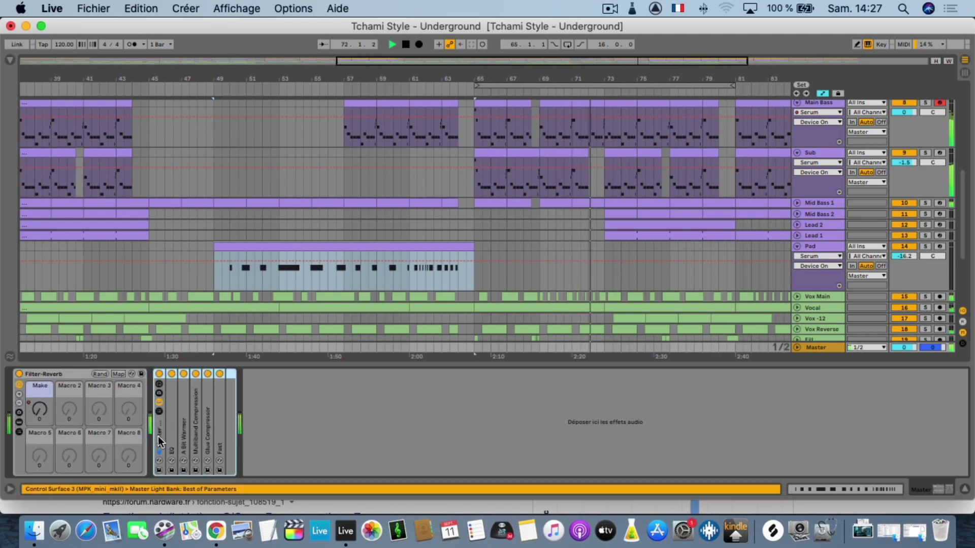
{"action": "double_click", "coordinate": [159, 439]}
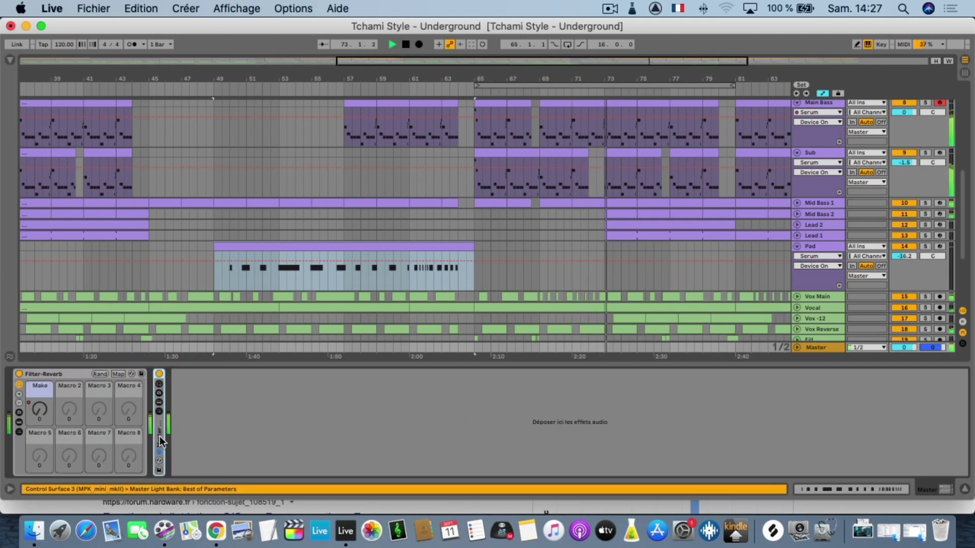
{"action": "double_click", "coordinate": [160, 439]}
Unfold the Fast, Glue Compressor, Multiband Compression, A Bit Warmer and EQ devices inside Master Light and review the chain
{"action": "double_click", "coordinate": [215, 431]}
{"action": "double_click", "coordinate": [206, 431]}
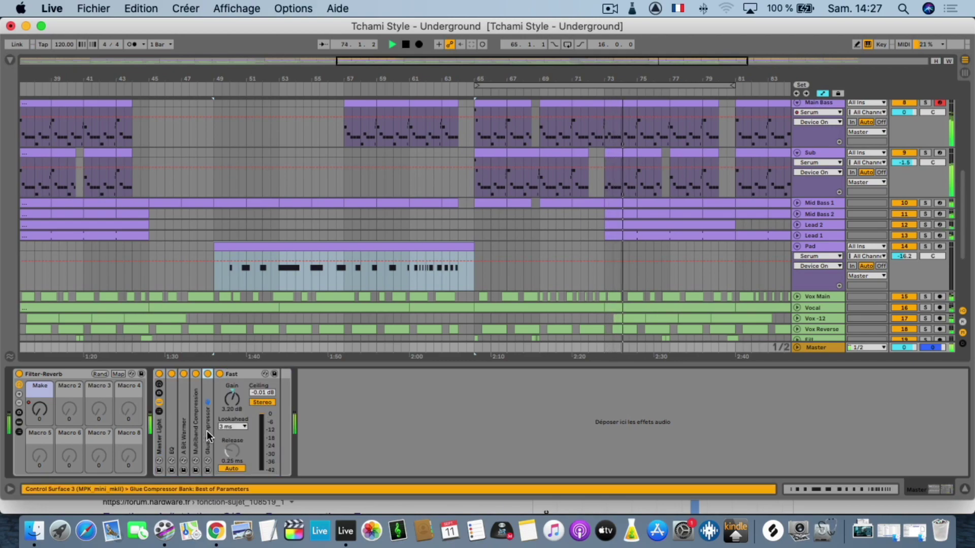
{"action": "double_click", "coordinate": [194, 431]}
{"action": "double_click", "coordinate": [185, 434]}
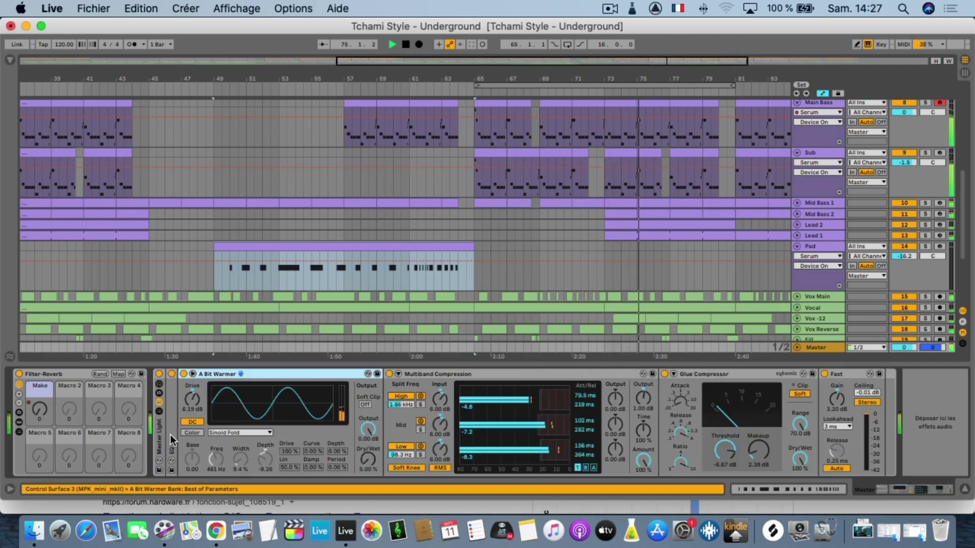
{"action": "double_click", "coordinate": [172, 436]}
{"action": "left_click", "coordinate": [155, 437]}
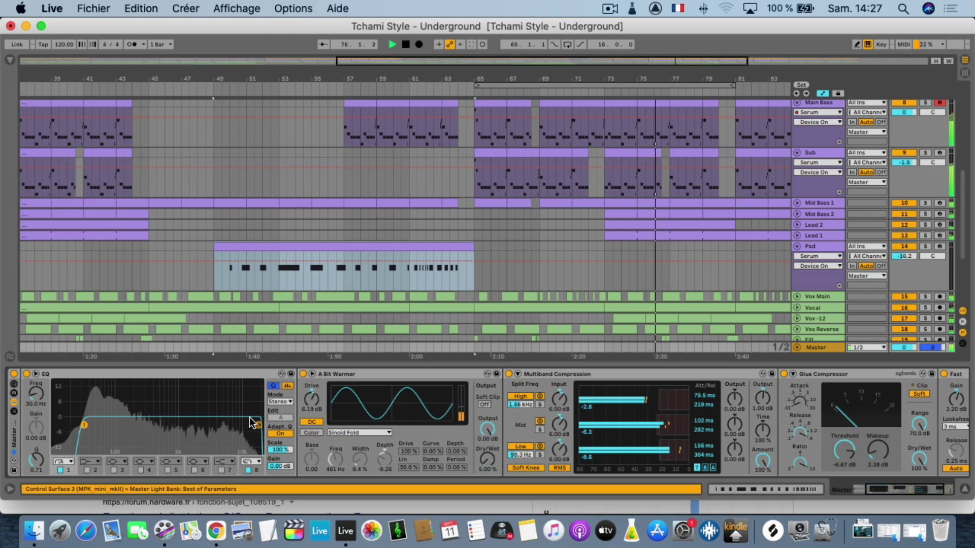
{"action": "scroll", "coordinate": [254, 416], "scroll_direction": "right", "scroll_amount": 4}
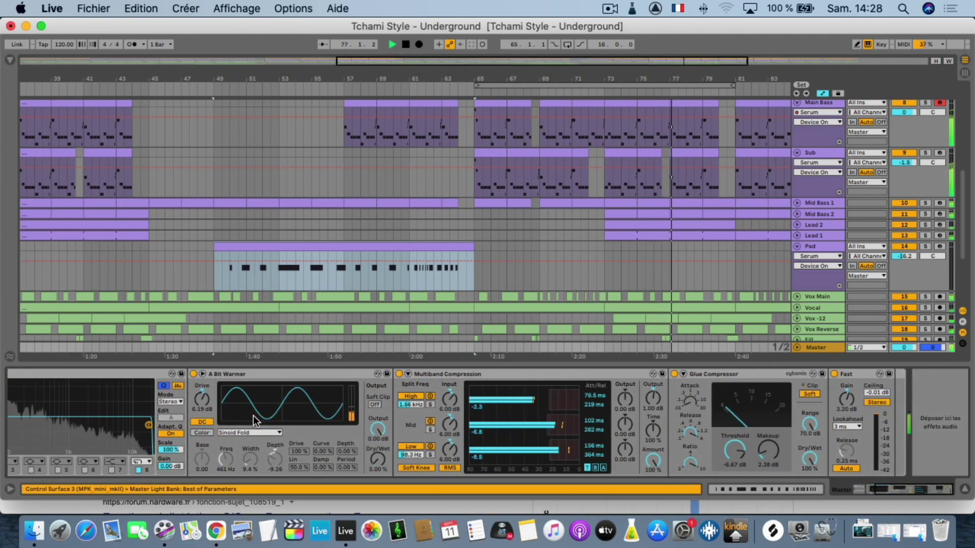
{"action": "scroll", "coordinate": [254, 416], "scroll_direction": "left", "scroll_amount": 5}
{"action": "scroll", "coordinate": [253, 421], "scroll_direction": "left", "scroll_amount": 1}
{"action": "scroll", "coordinate": [531, 263], "scroll_direction": "left", "scroll_amount": 3}
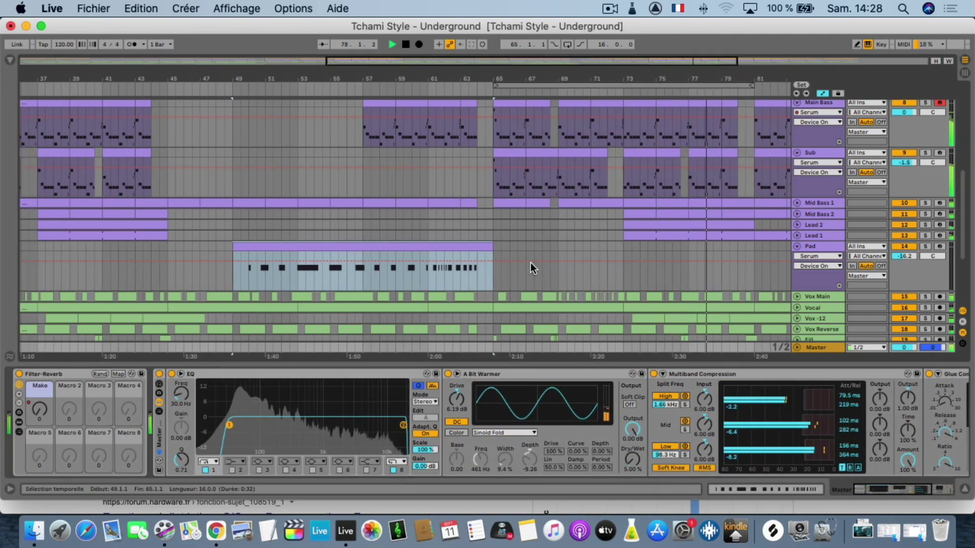
Examine the drum, bass, lead and vocal tracks through the second drop up to the end of the arrangement
{"action": "scroll", "coordinate": [642, 255], "scroll_direction": "right", "scroll_amount": 6}
{"action": "scroll", "coordinate": [642, 254], "scroll_direction": "right", "scroll_amount": 4}
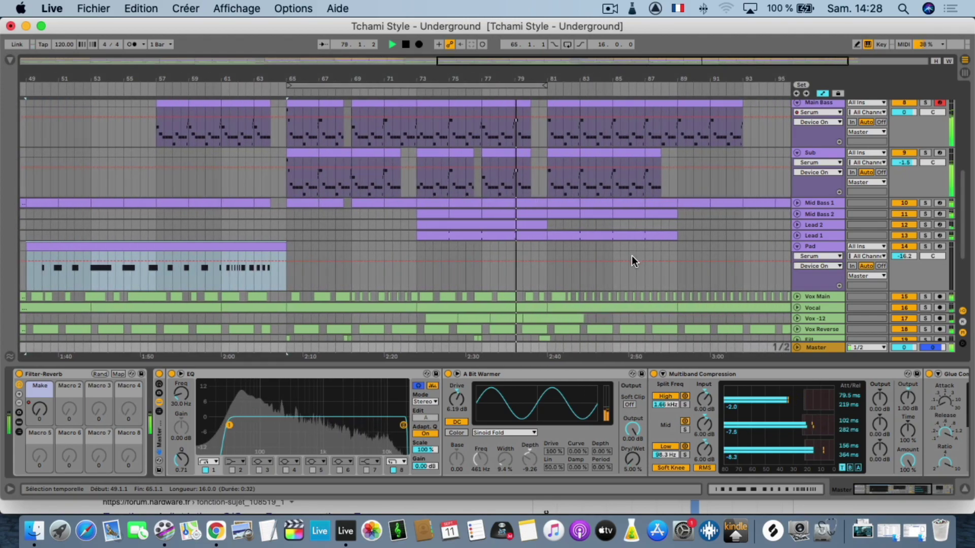
{"action": "scroll", "coordinate": [568, 73], "scroll_direction": "up", "scroll_amount": 5}
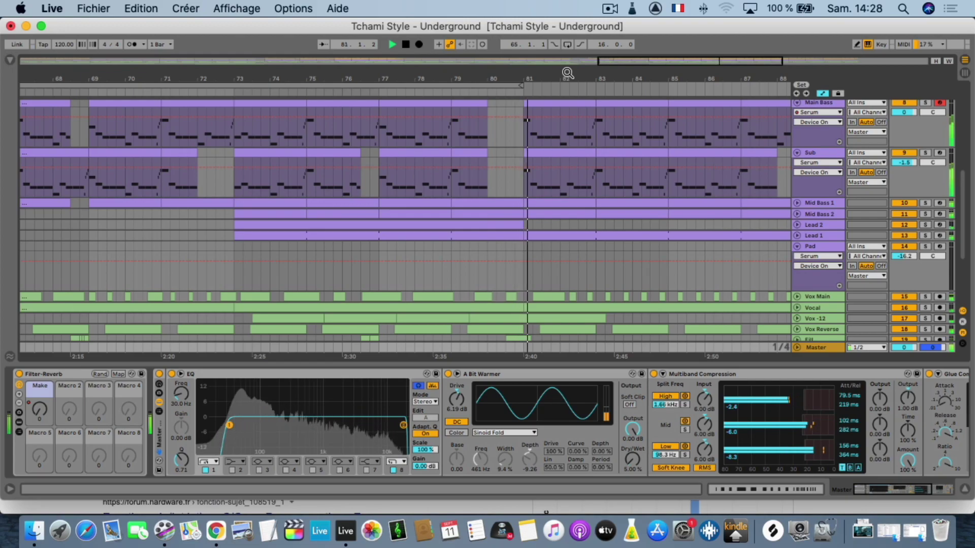
{"action": "scroll", "coordinate": [511, 117], "scroll_direction": "up", "scroll_amount": 10}
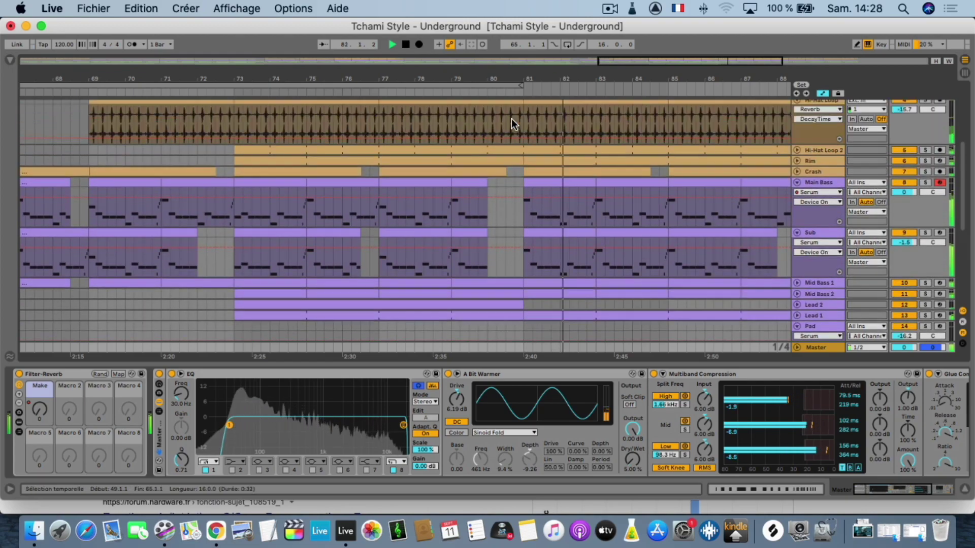
{"action": "scroll", "coordinate": [560, 77], "scroll_direction": "down", "scroll_amount": 5}
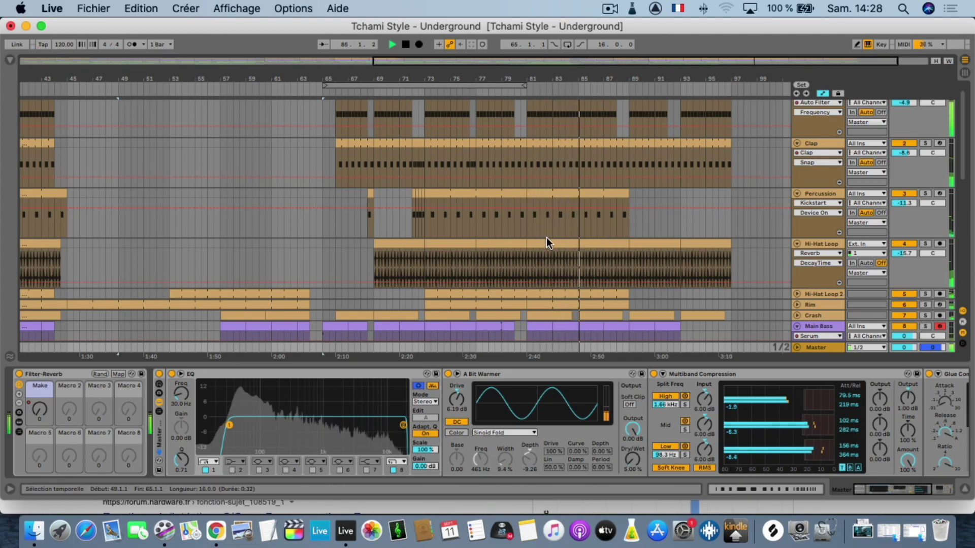
{"action": "scroll", "coordinate": [471, 227], "scroll_direction": "left", "scroll_amount": 10}
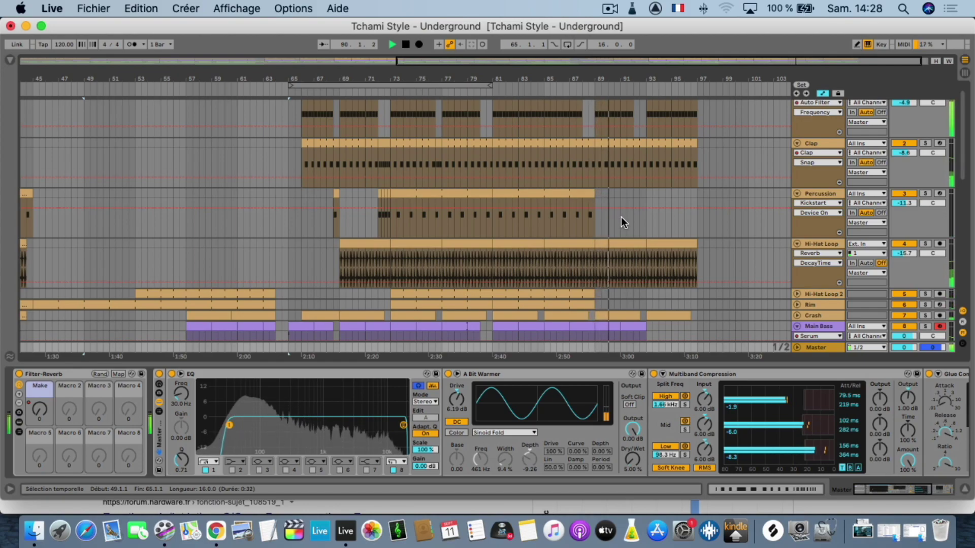
{"action": "scroll", "coordinate": [621, 216], "scroll_direction": "down", "scroll_amount": 6}
{"action": "scroll", "coordinate": [620, 215], "scroll_direction": "down", "scroll_amount": 6}
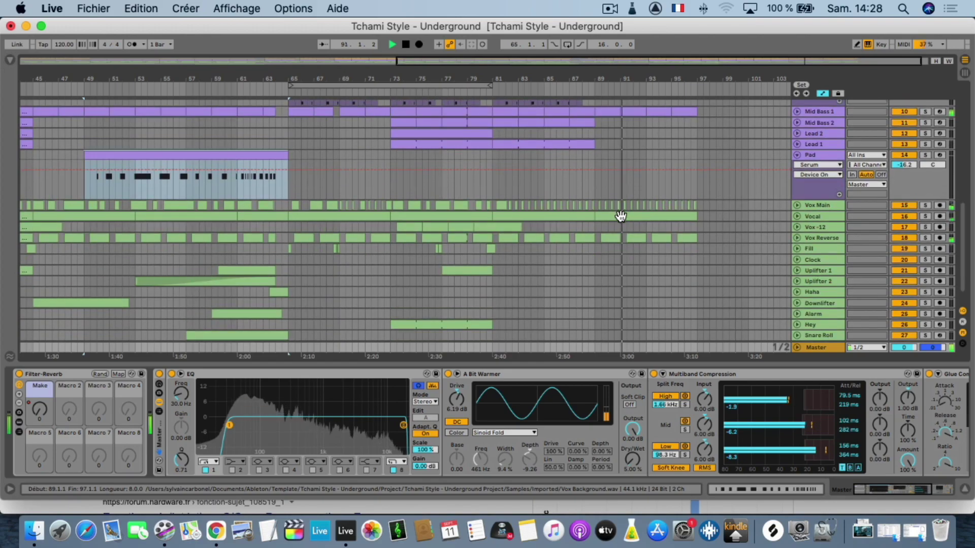
{"action": "scroll", "coordinate": [619, 217], "scroll_direction": "up", "scroll_amount": 14}
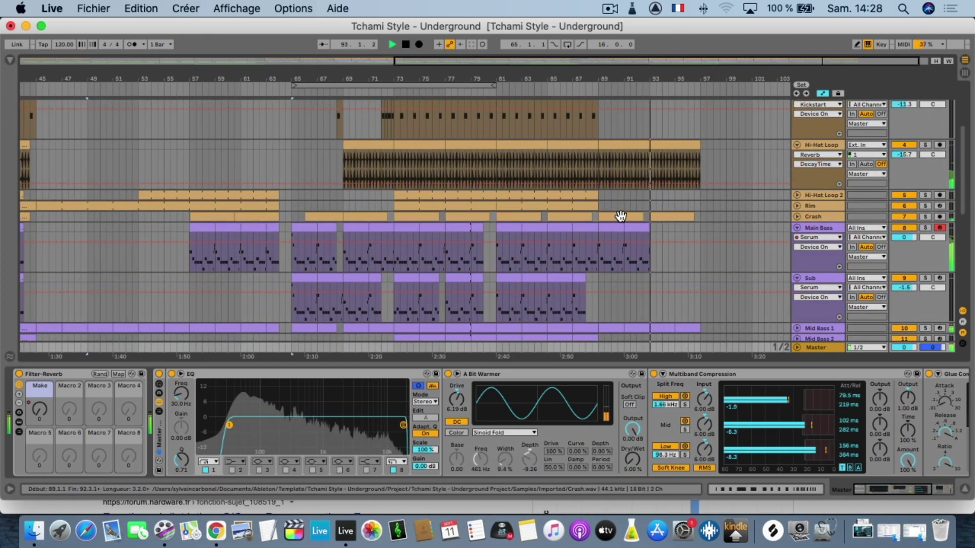
{"action": "scroll", "coordinate": [655, 212], "scroll_direction": "up", "scroll_amount": 4}
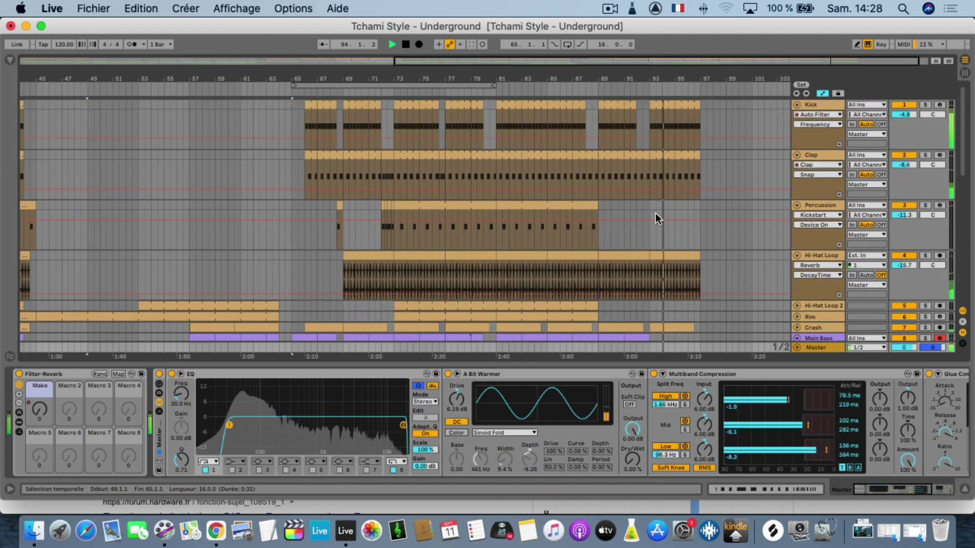
{"action": "scroll", "coordinate": [400, 205], "scroll_direction": "left", "scroll_amount": 3}
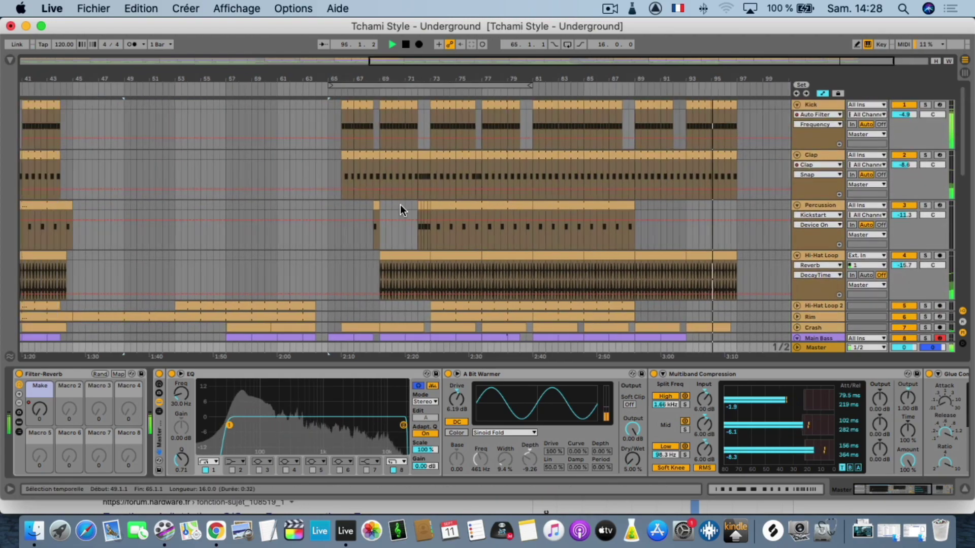
Return to the start of the arrangement and audition the intro from bar 1 and bar 5 using the Hi-Hat Loop clips
{"action": "scroll", "coordinate": [398, 205], "scroll_direction": "left", "scroll_amount": 15}
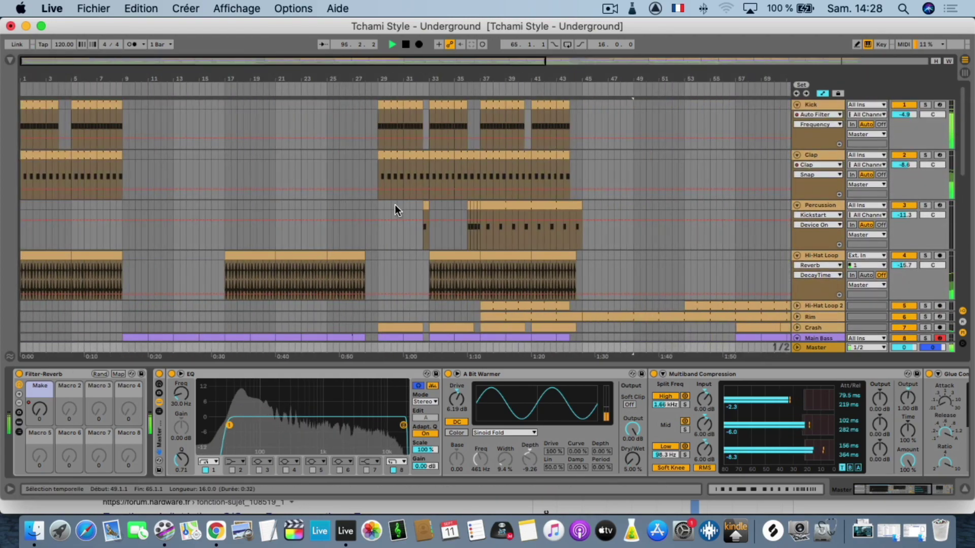
{"action": "left_click", "coordinate": [36, 254]}
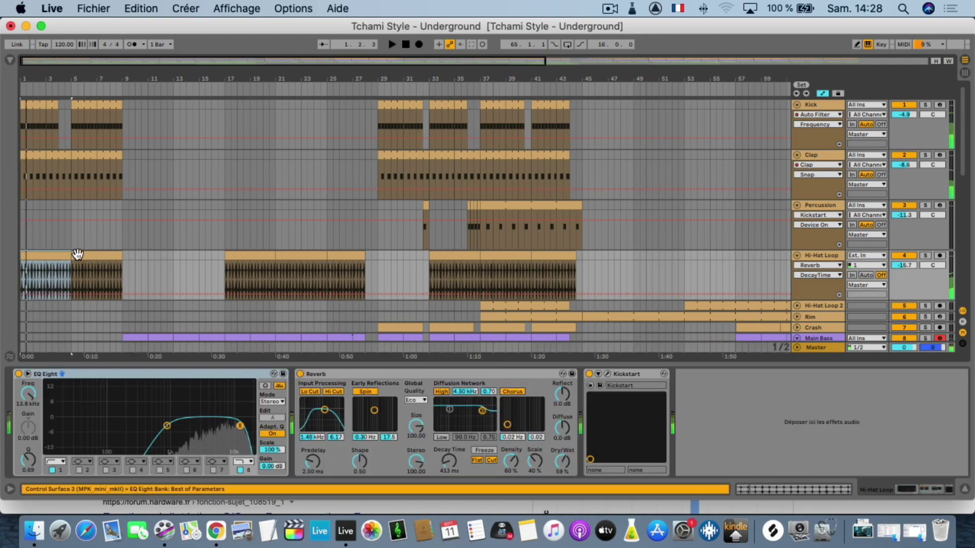
{"action": "left_click", "coordinate": [77, 254]}
{"action": "key", "text": "space"}
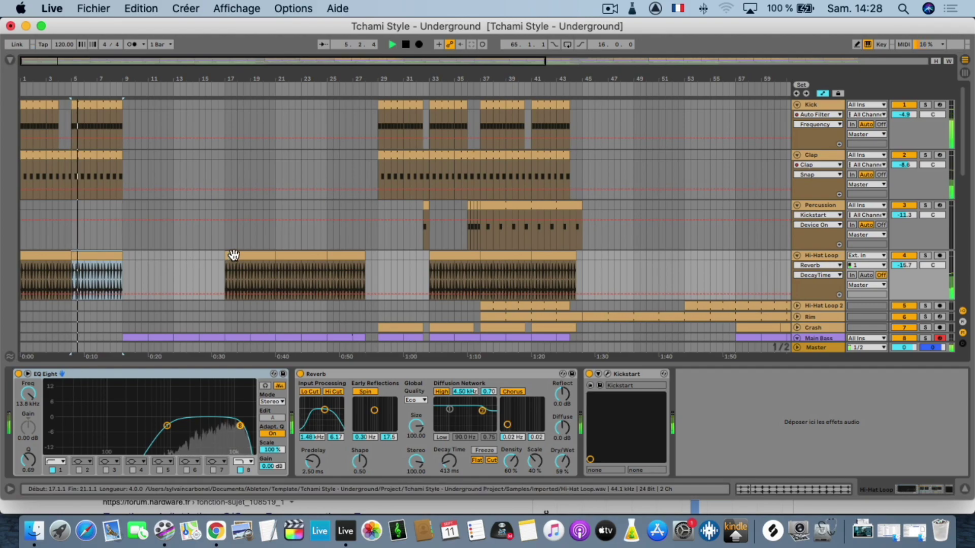
{"action": "key", "text": "space"}
Show the whole arrangement at once and fold the Hi-Hat Loop, Percussion, Clap and Kick tracks
{"action": "scroll", "coordinate": [236, 256], "scroll_direction": "right", "scroll_amount": 10}
{"action": "left_click_drag", "start_coordinate": [338, 76], "coordinate": [337, 45]}
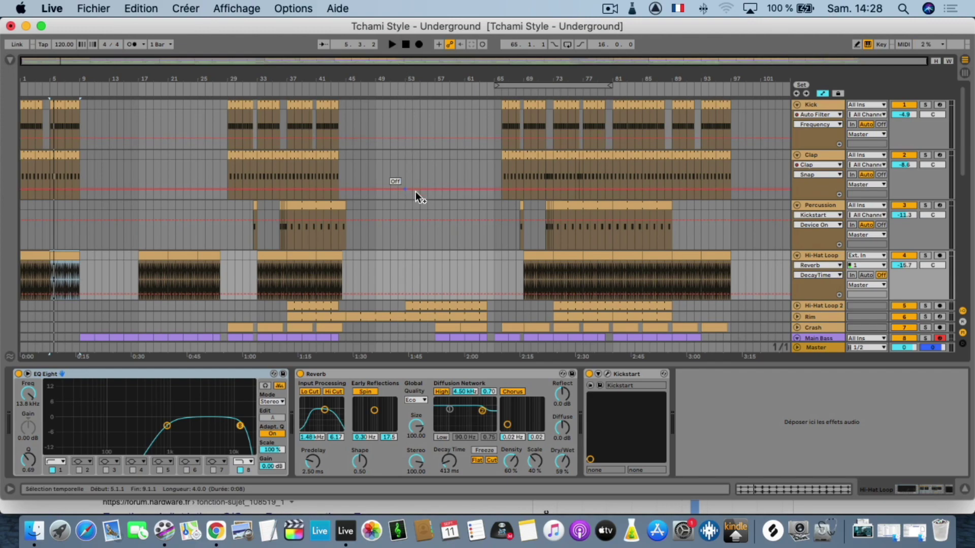
{"action": "left_click", "coordinate": [797, 255]}
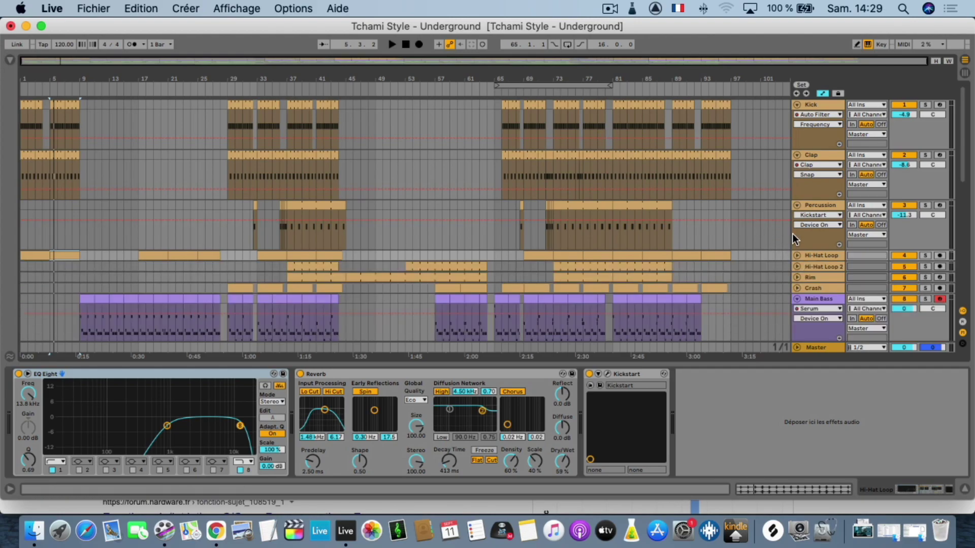
{"action": "left_click", "coordinate": [796, 205]}
{"action": "left_click", "coordinate": [796, 155]}
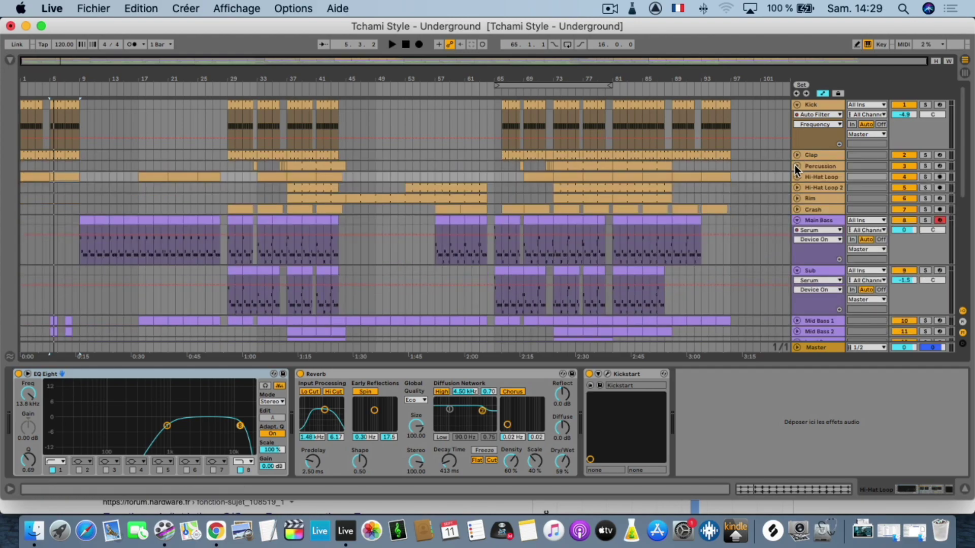
{"action": "left_click", "coordinate": [798, 105]}
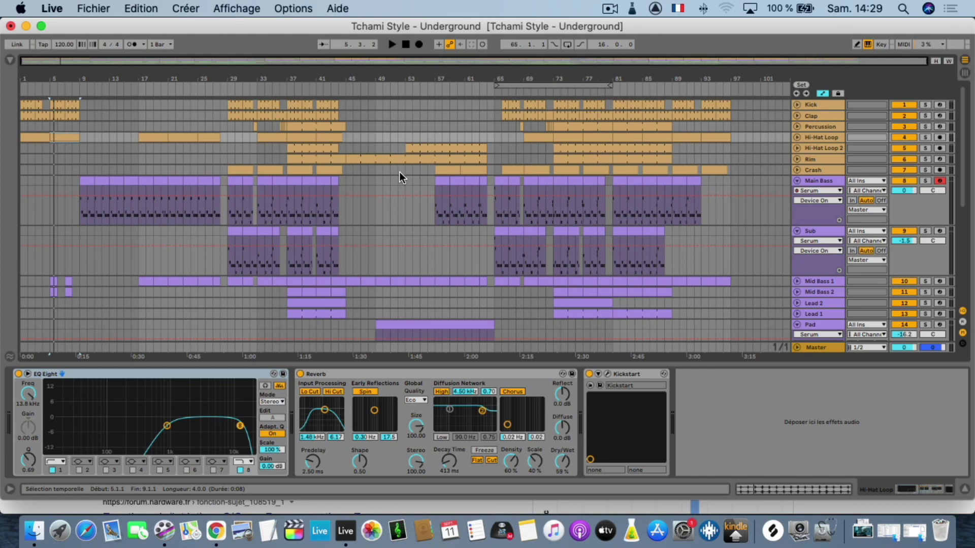
Fold the Sub, Main Bass and Pad tracks and review the full track layout from Kick down to Snare Roll
{"action": "scroll", "coordinate": [397, 185], "scroll_direction": "down", "scroll_amount": 5}
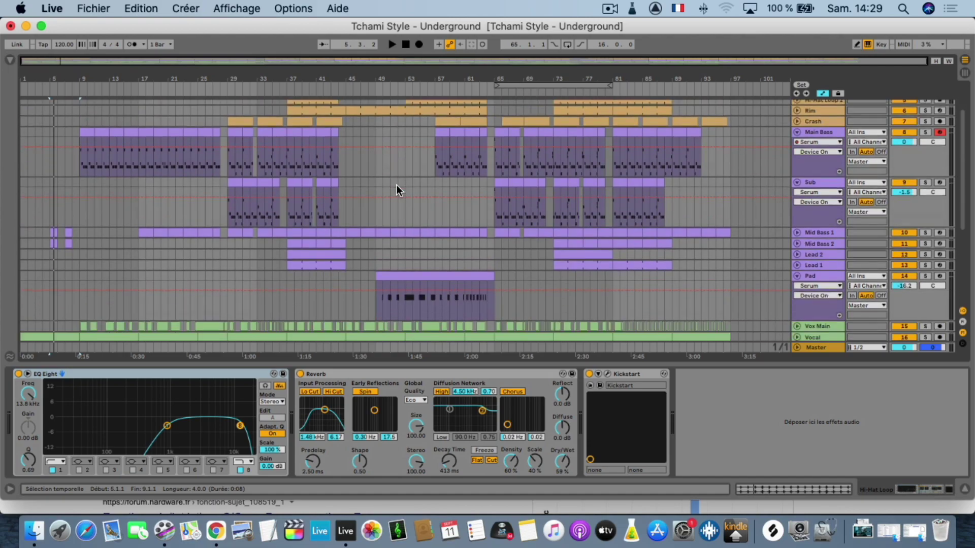
{"action": "scroll", "coordinate": [397, 185], "scroll_direction": "up", "scroll_amount": 2}
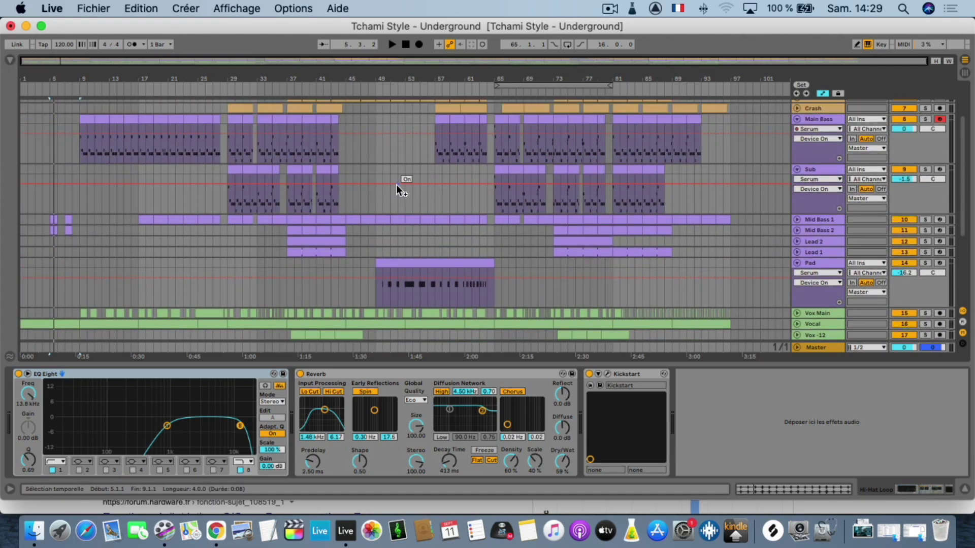
{"action": "left_click", "coordinate": [795, 169]}
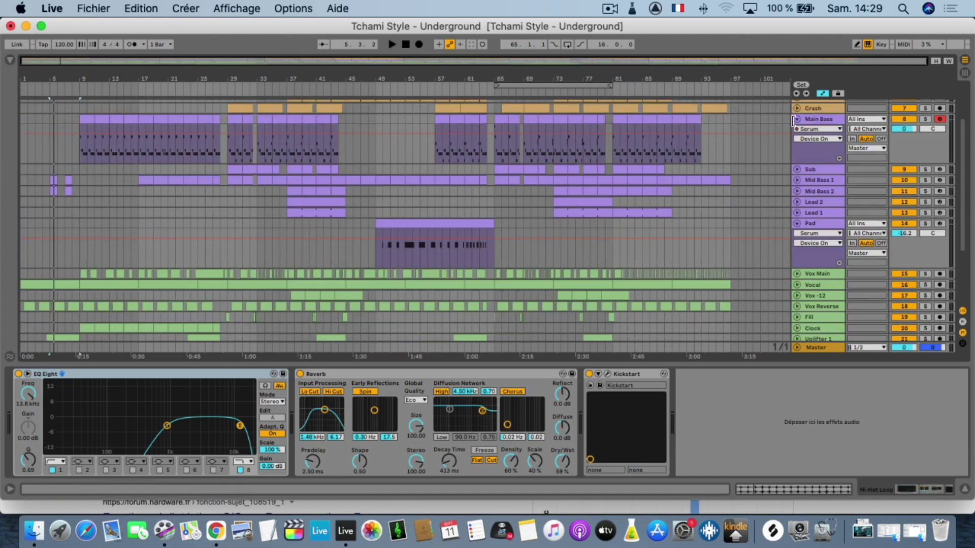
{"action": "left_click", "coordinate": [797, 119]}
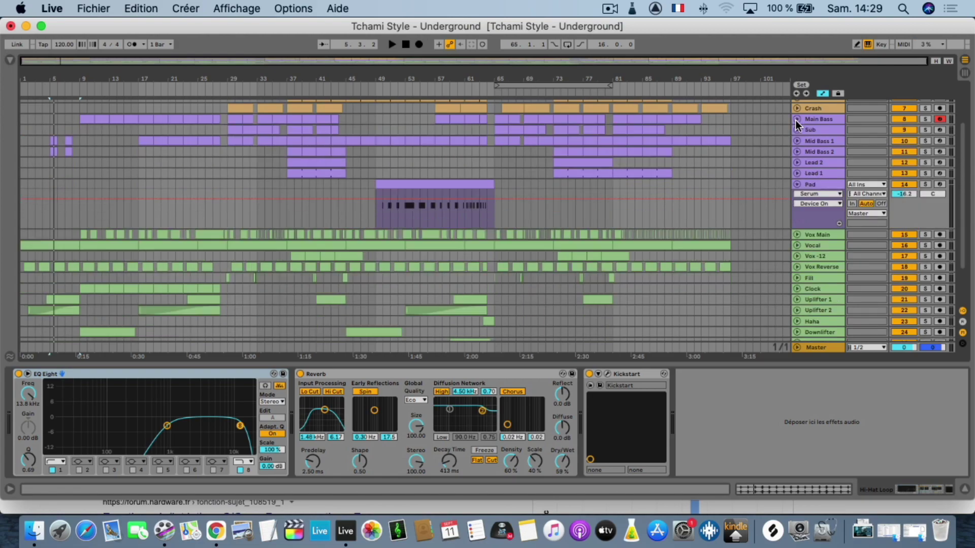
{"action": "left_click", "coordinate": [797, 183]}
{"action": "scroll", "coordinate": [678, 219], "scroll_direction": "up", "scroll_amount": 3}
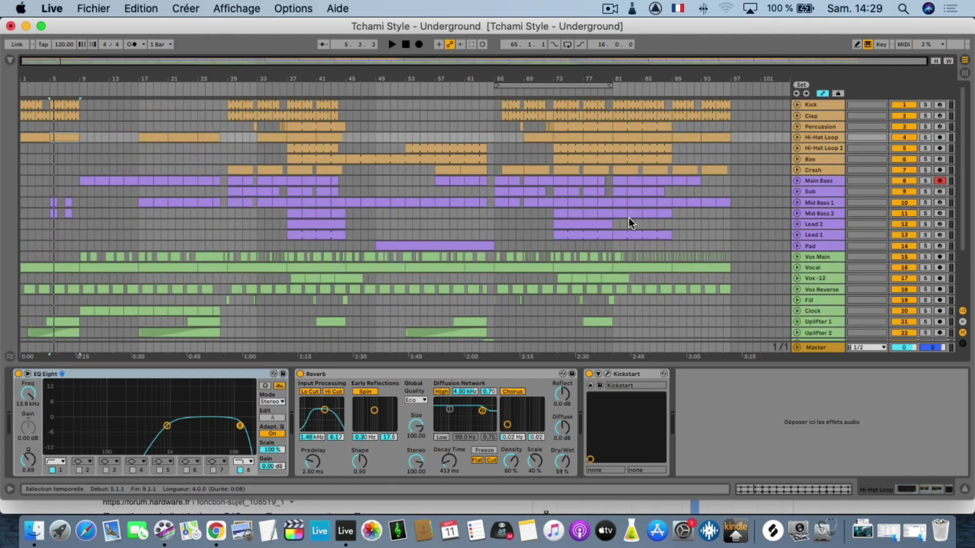
{"action": "left_click", "coordinate": [596, 225]}
{"action": "scroll", "coordinate": [596, 225], "scroll_direction": "down", "scroll_amount": 3}
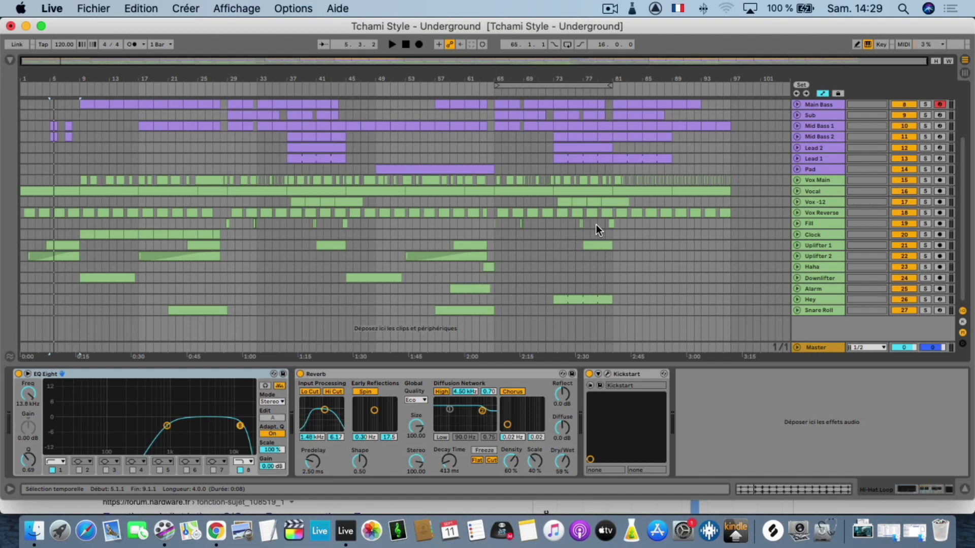
{"action": "scroll", "coordinate": [596, 225], "scroll_direction": "up", "scroll_amount": 3}
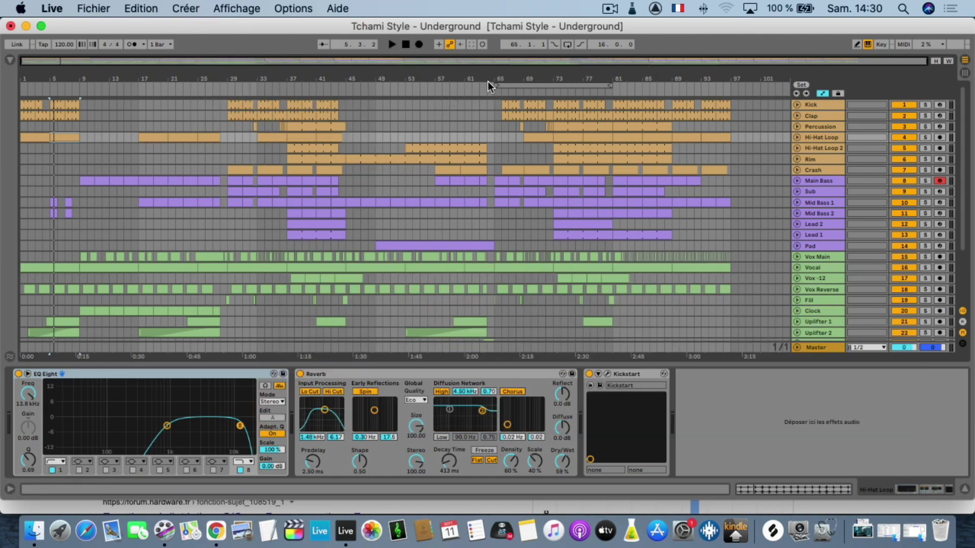
Extend the loop range to cover the whole arrangement, starting at bar 1 with a length of 96 bars
{"action": "left_click_drag", "start_coordinate": [492, 82], "coordinate": [4, 82]}
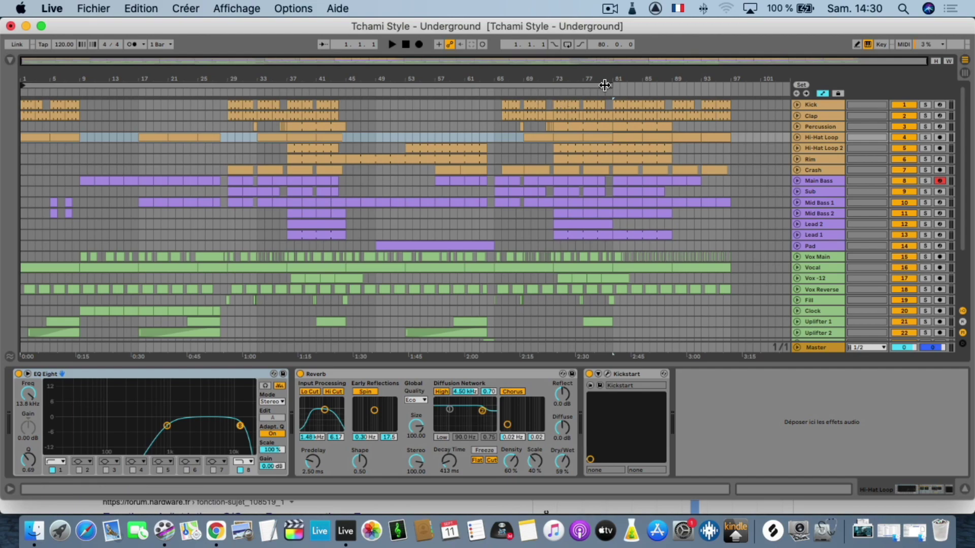
{"action": "left_click_drag", "start_coordinate": [610, 86], "coordinate": [727, 86]}
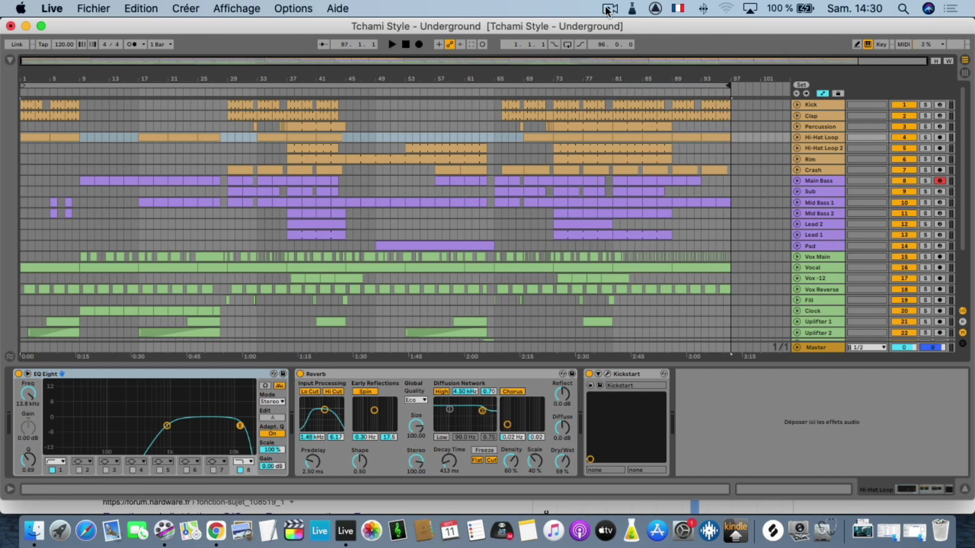
{"action": "left_click", "coordinate": [610, 9]}
{"action": "left_click", "coordinate": [660, 37]}
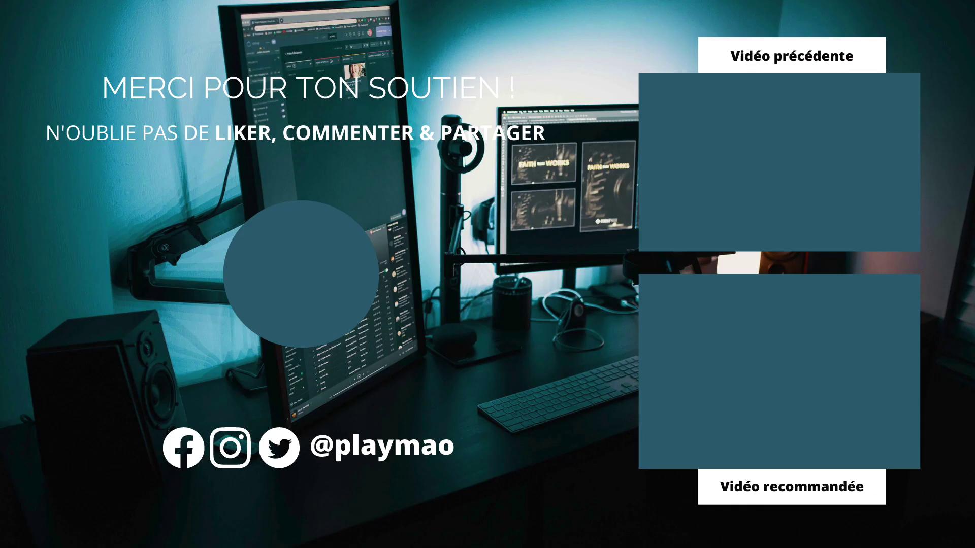